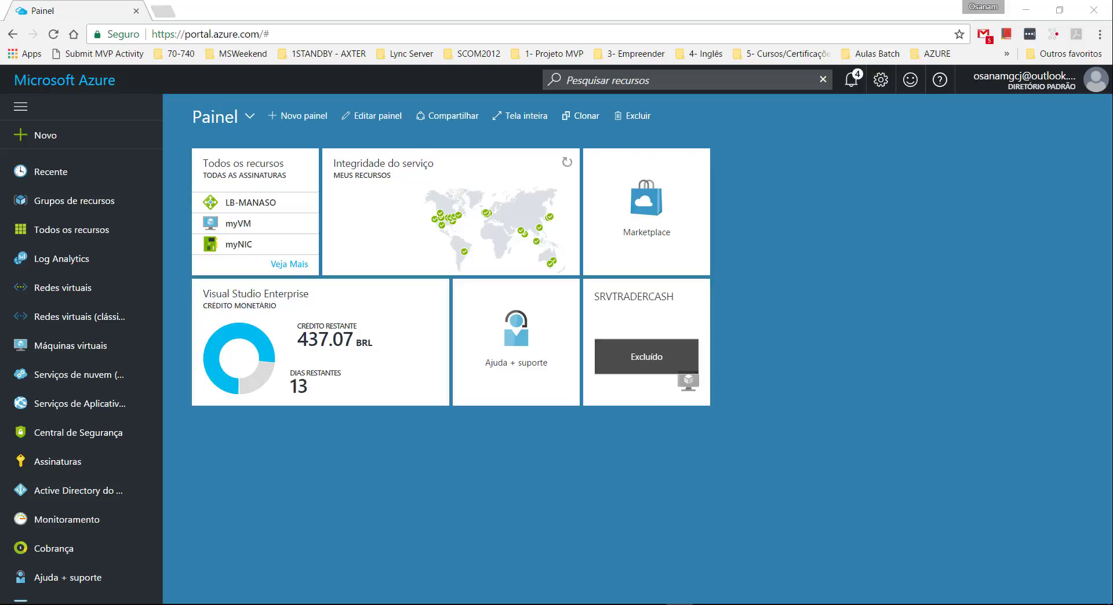
# Open the ipconfig1 IP configuration of myVM's network interface myNIC.
pyautogui.click(287, 243)
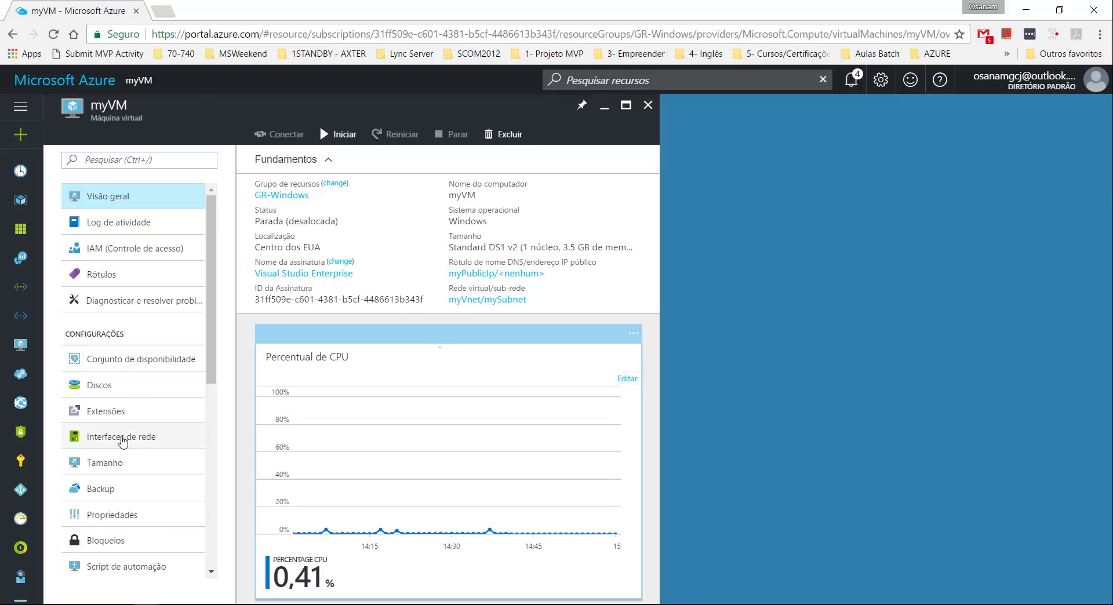
pyautogui.click(123, 438)
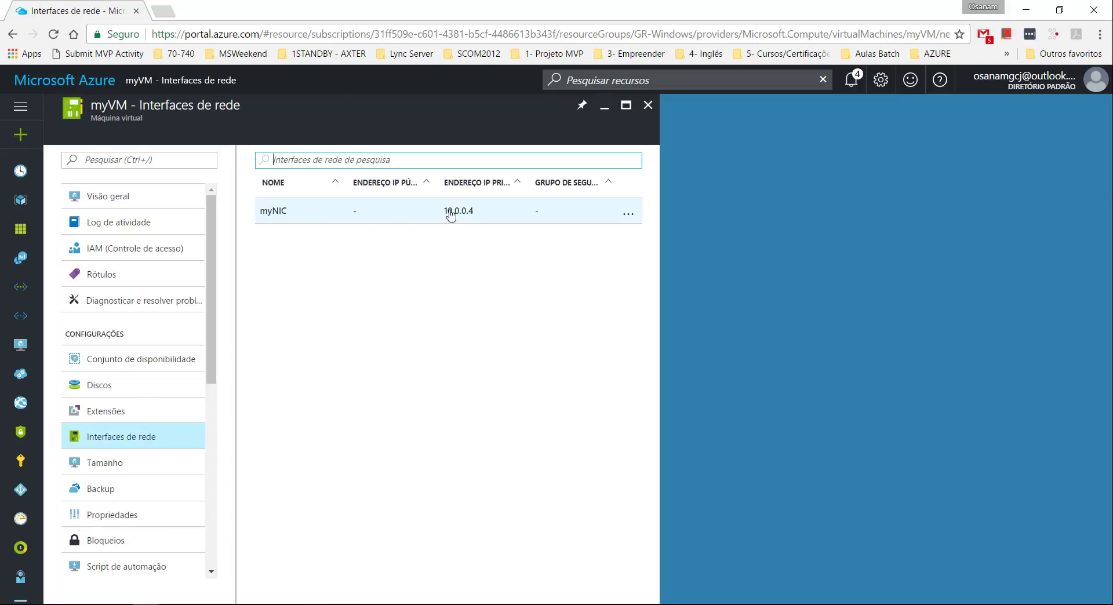
pyautogui.click(478, 214)
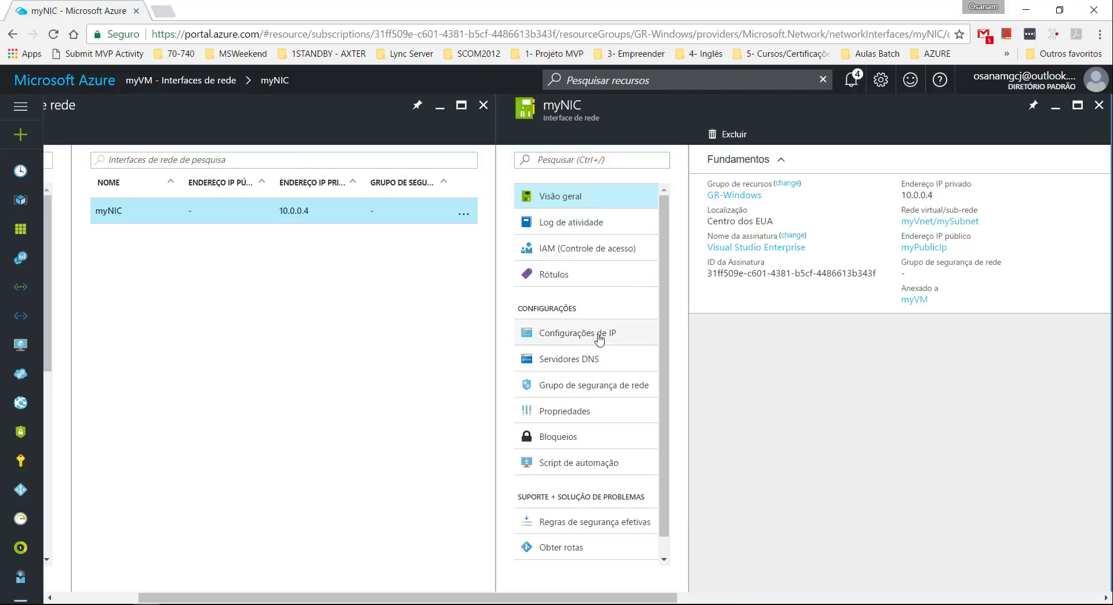
pyautogui.click(599, 336)
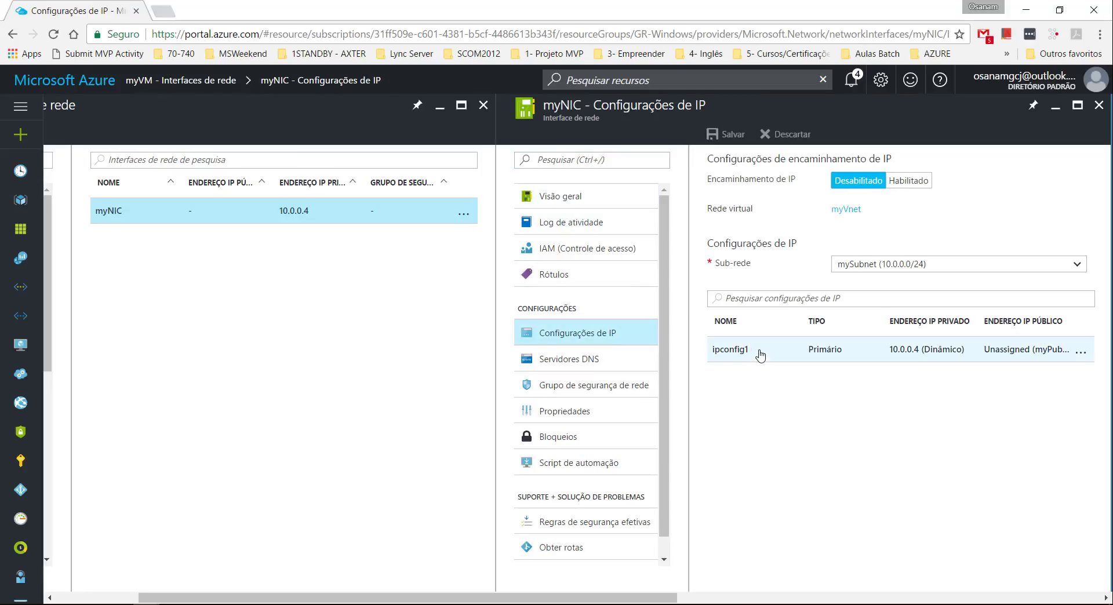
pyautogui.click(884, 355)
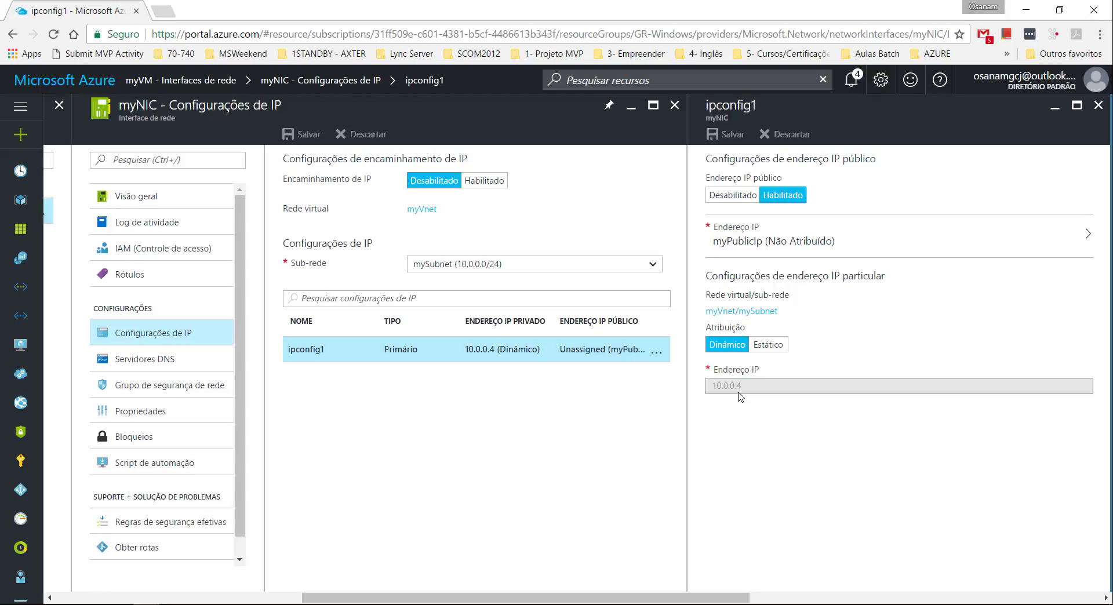
# Set ipconfig1's private IP assignment to Estático with address 10.0.0.4, save it and check the notifications.
pyautogui.click(768, 344)
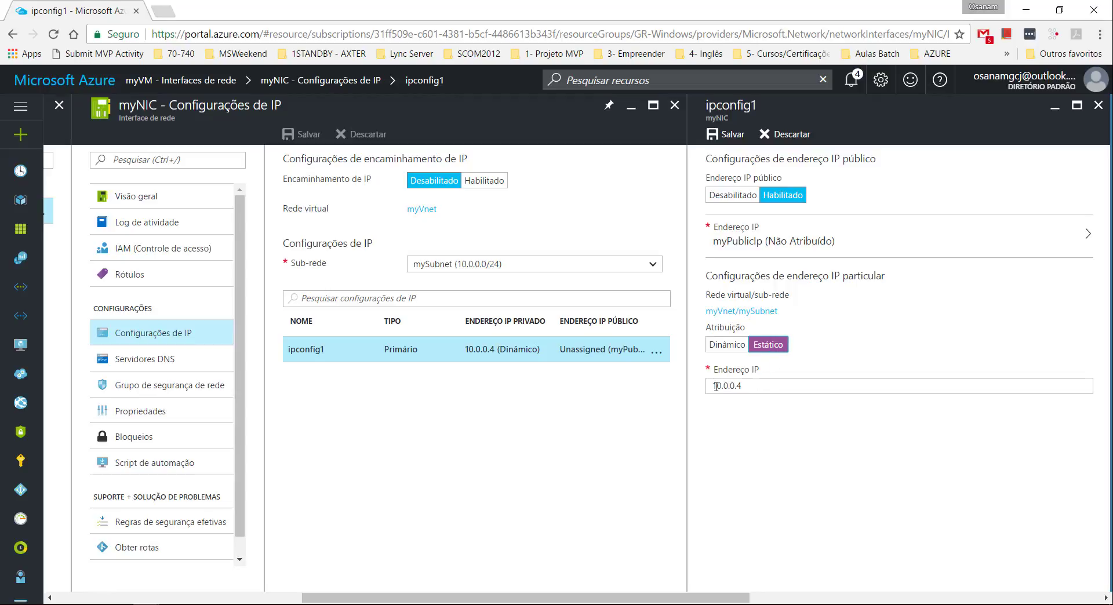
pyautogui.click(730, 386)
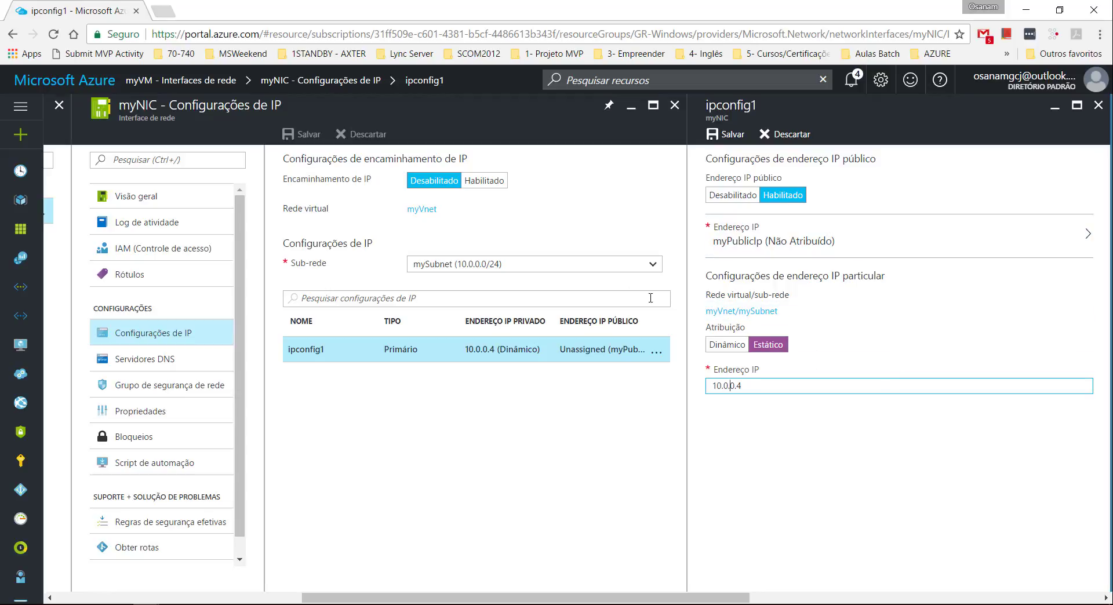
pyautogui.click(725, 134)
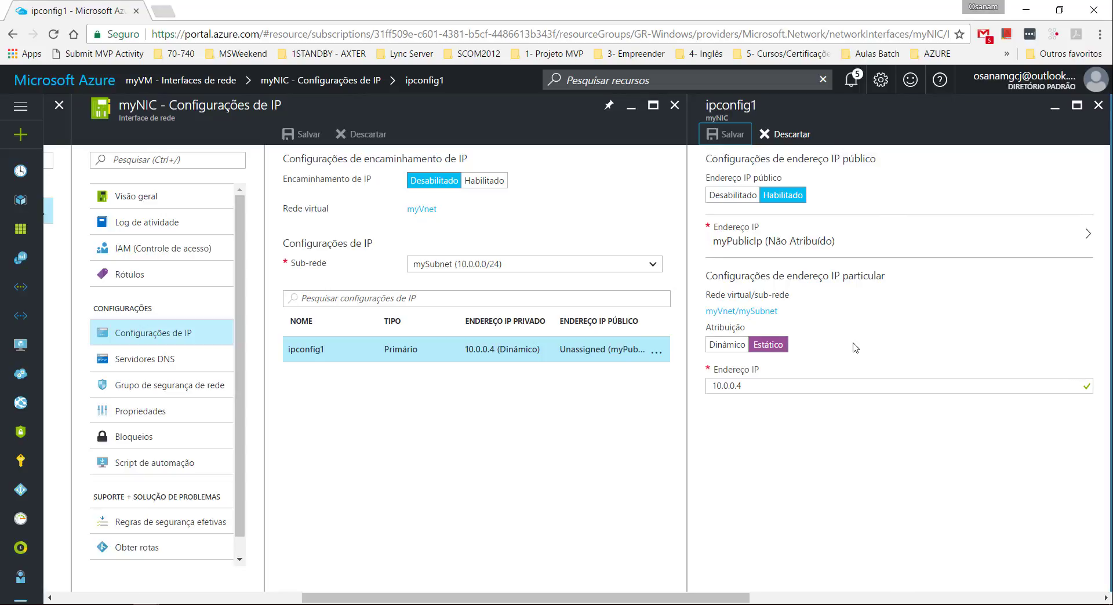
pyautogui.click(851, 79)
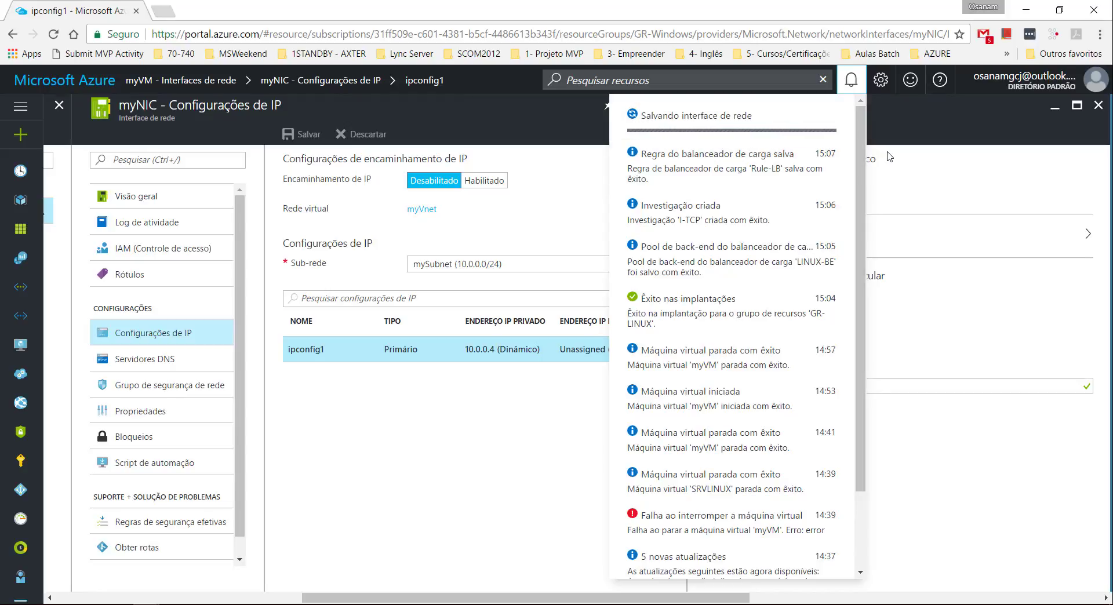
pyautogui.click(851, 80)
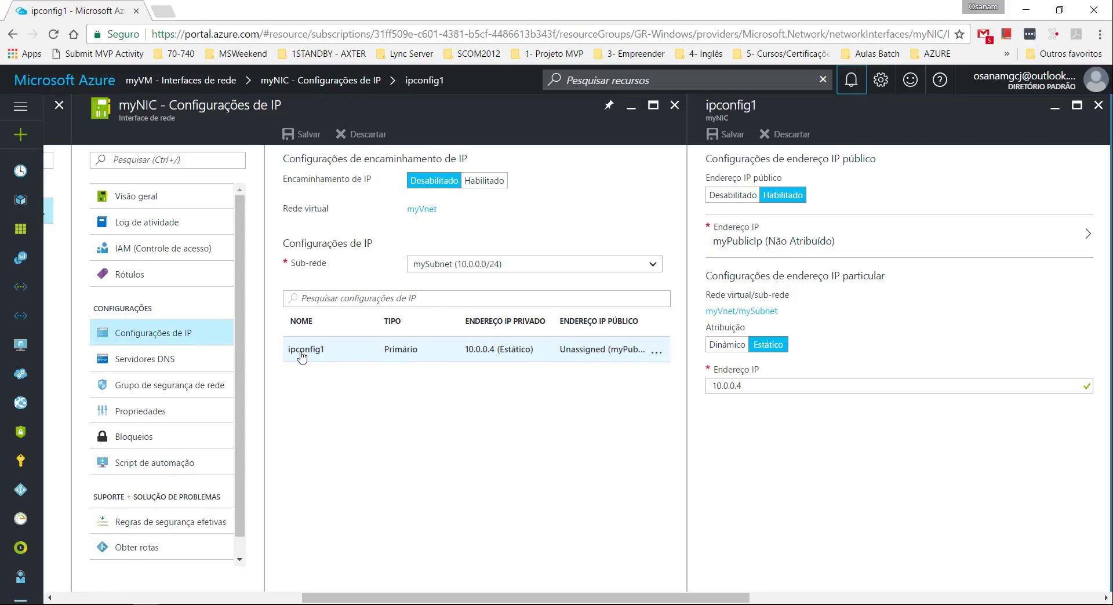
# Review ipconfig1's private IP assignment and return to myVM's list of network interfaces.
pyautogui.click(468, 355)
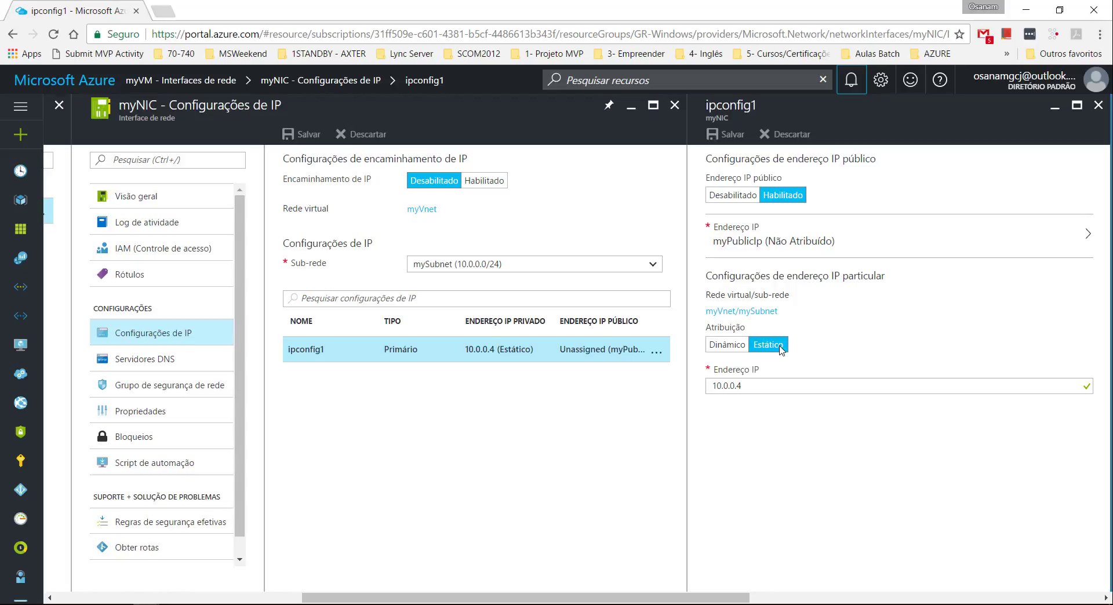
pyautogui.click(1097, 105)
pyautogui.click(674, 104)
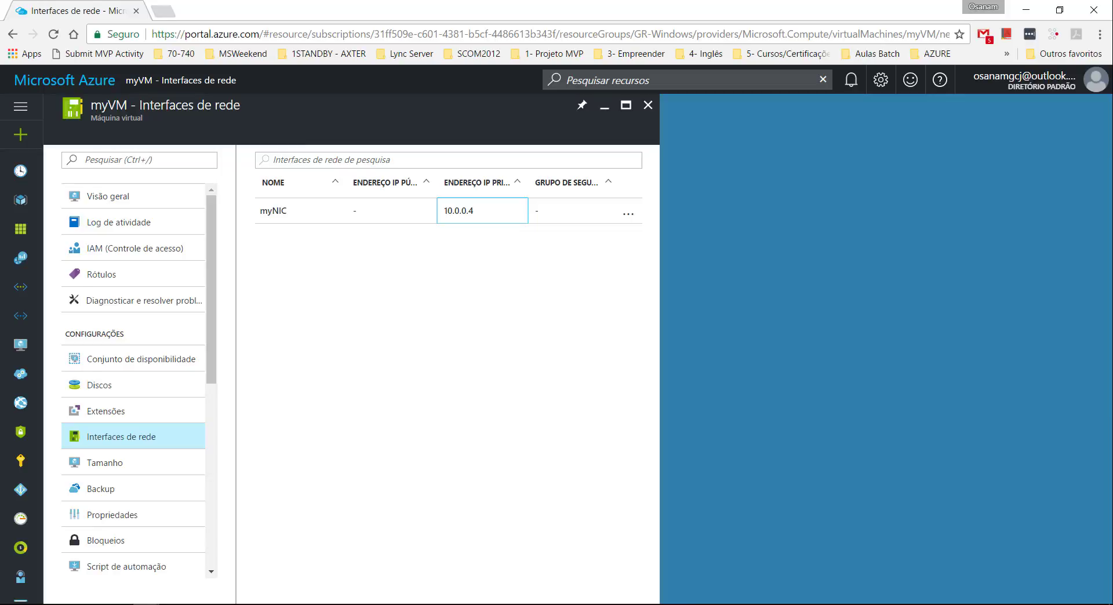
pyautogui.hotkey('alt', 'Tab')
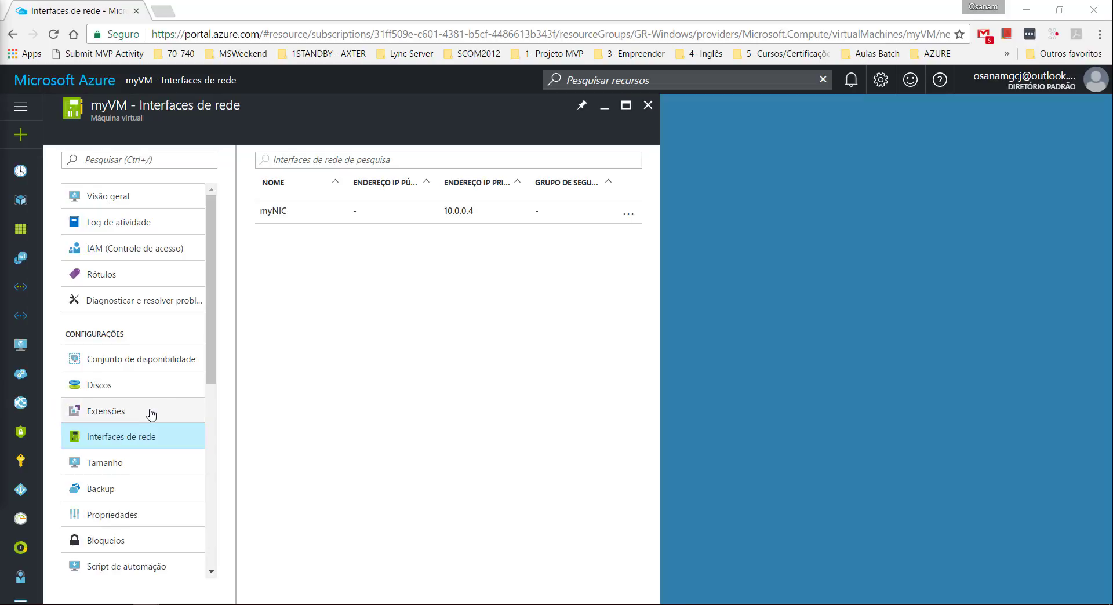
# Examine the settings available for myVM from its overview, including its Bloqueios and Propriedades pages.
pyautogui.scroll(-2, 150, 414)
pyautogui.scroll(-3, 165, 371)
pyautogui.scroll(-4, 164, 372)
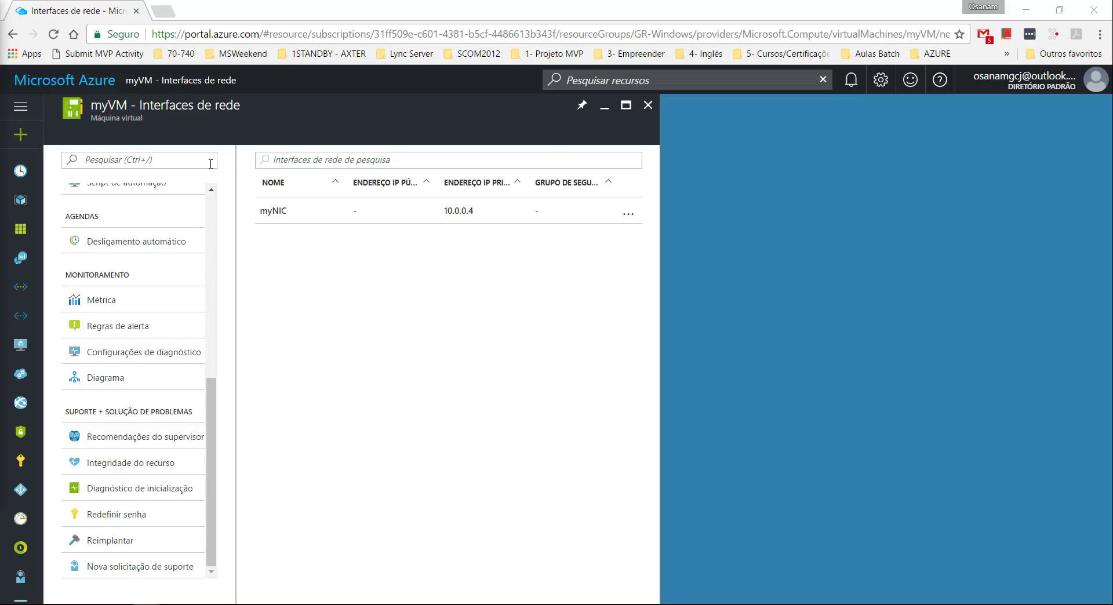
pyautogui.click(647, 105)
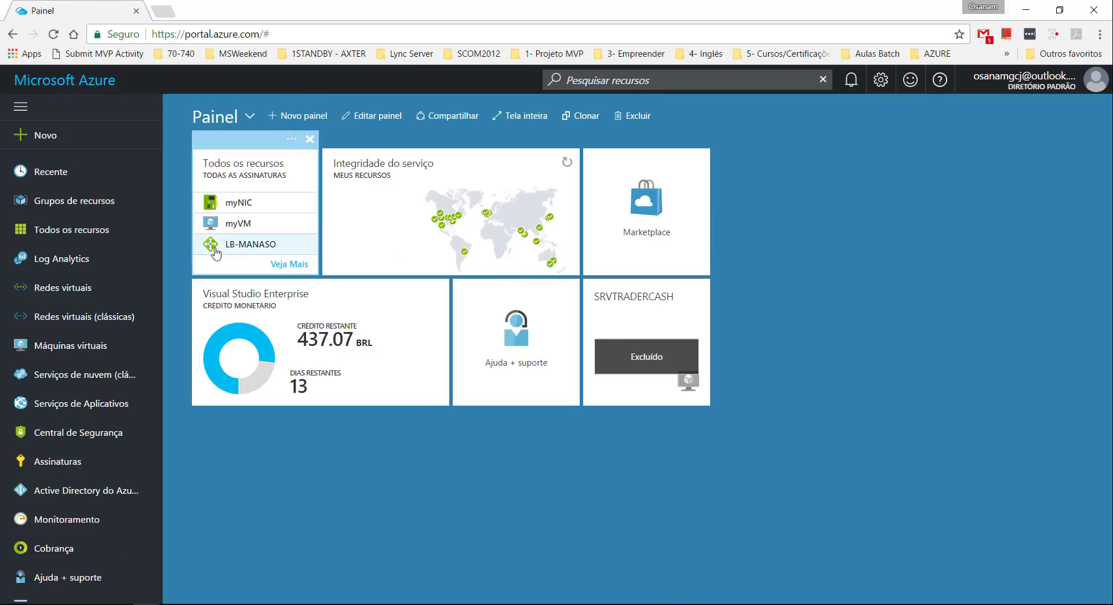
pyautogui.click(242, 224)
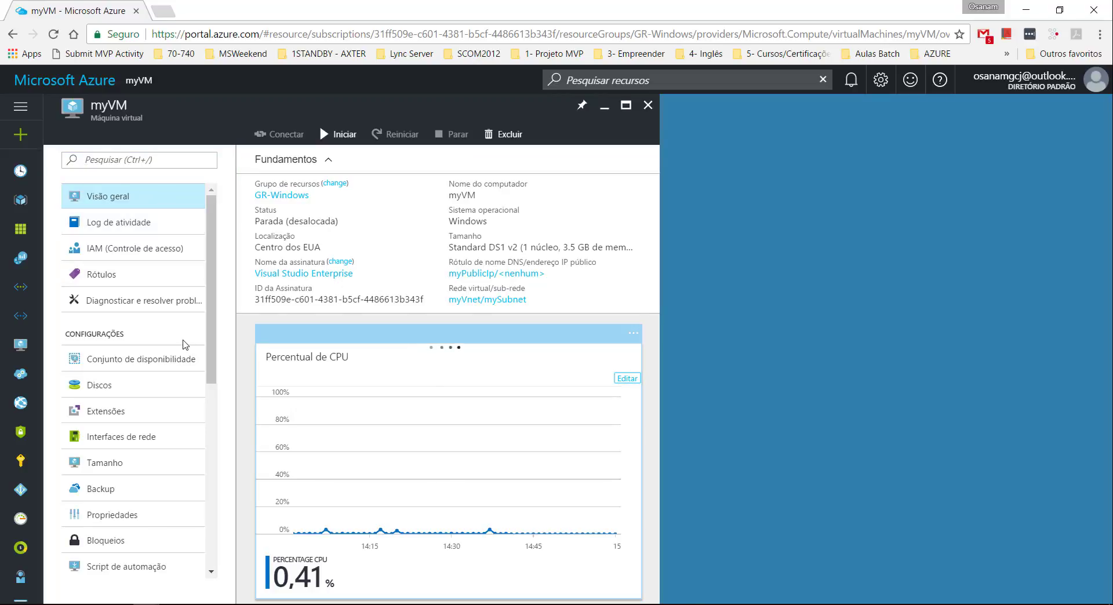
pyautogui.scroll(-4, 194, 341)
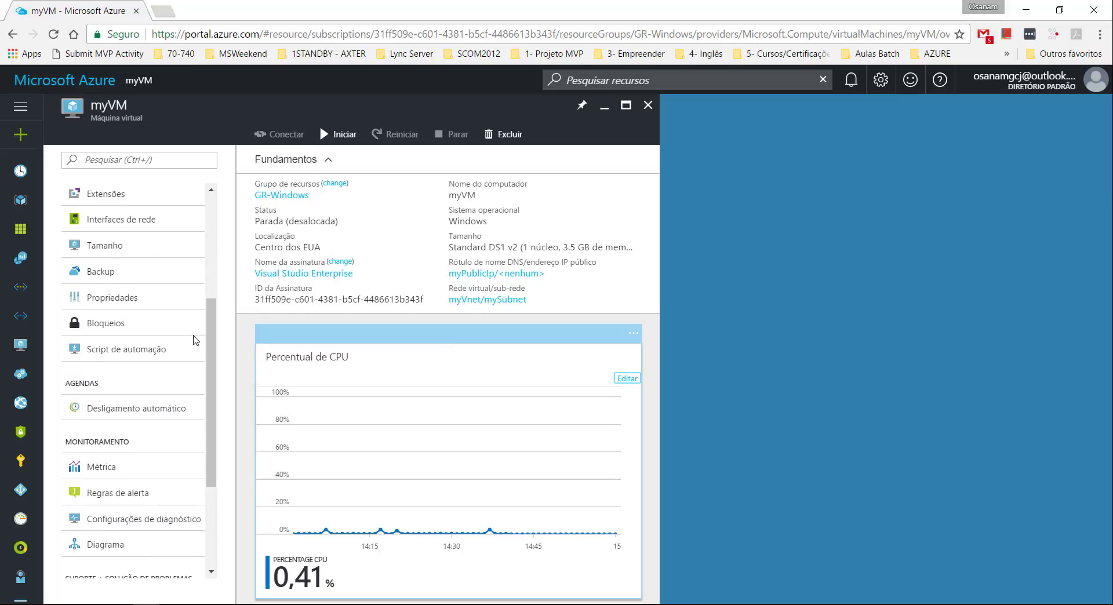
pyautogui.scroll(-3, 196, 340)
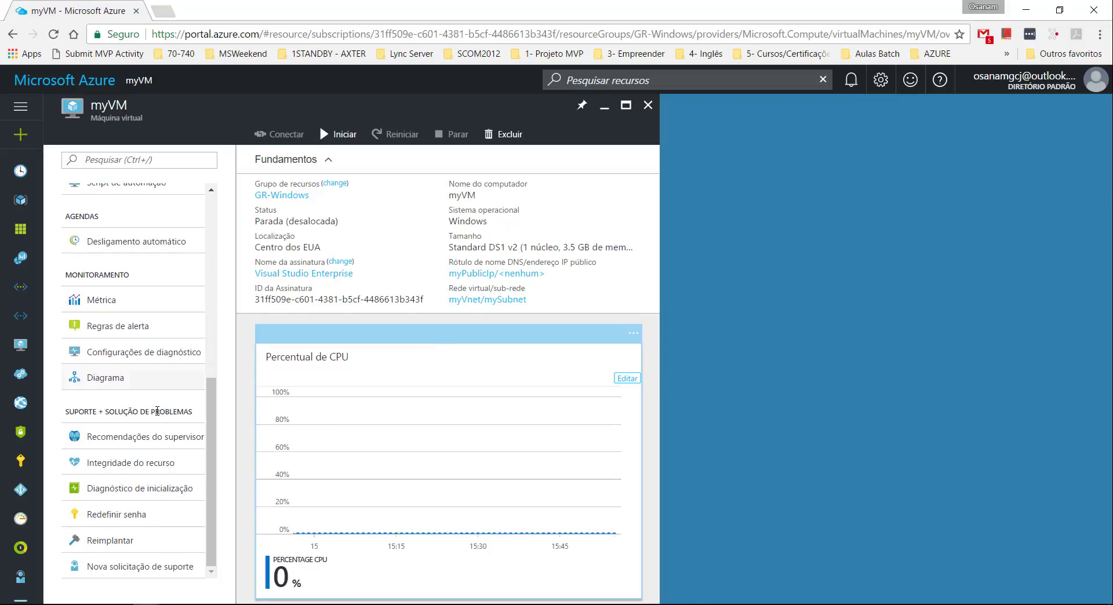
pyautogui.scroll(3, 197, 422)
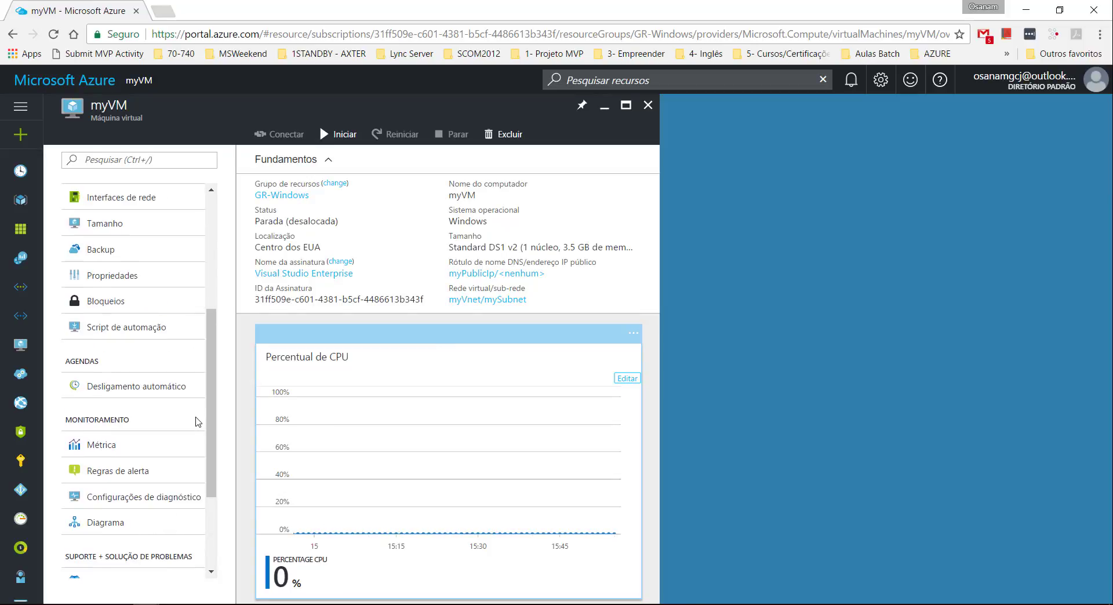
pyautogui.click(147, 310)
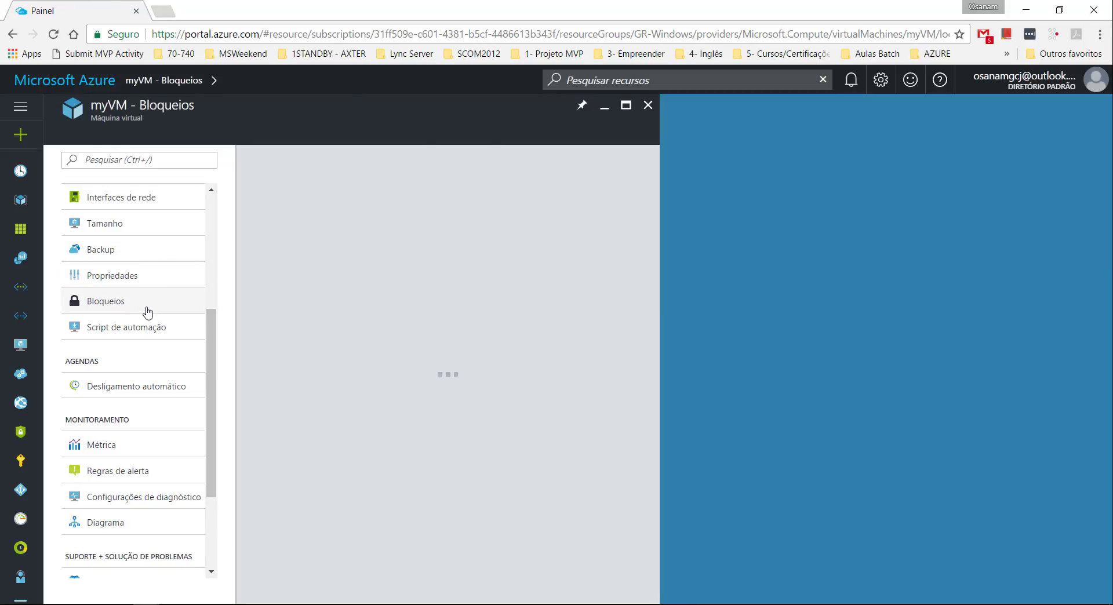
pyautogui.click(133, 279)
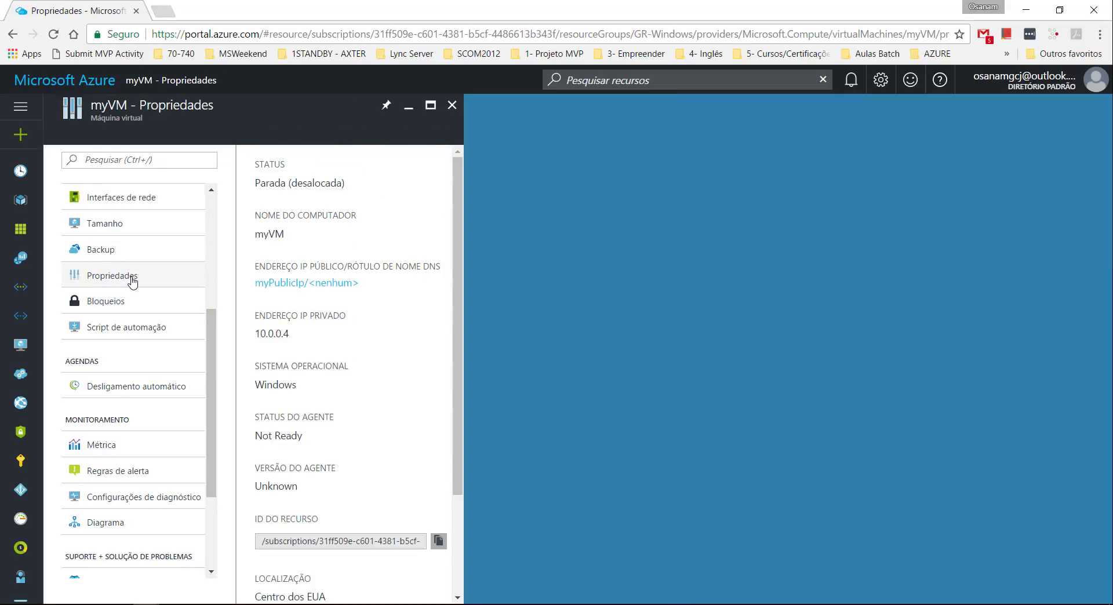
pyautogui.scroll(3, 139, 271)
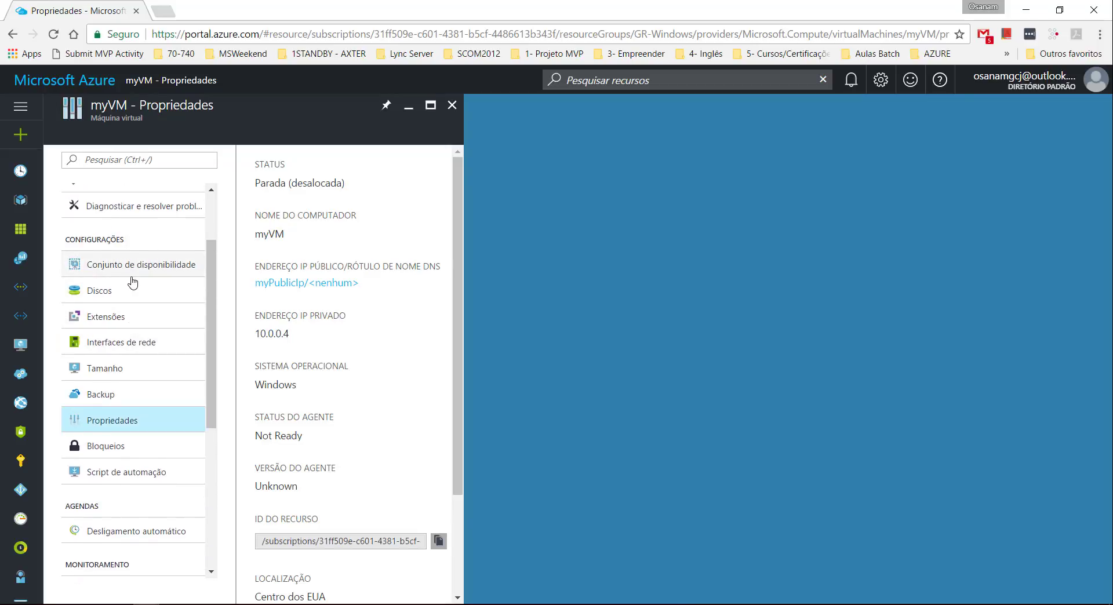
pyautogui.scroll(2, 139, 283)
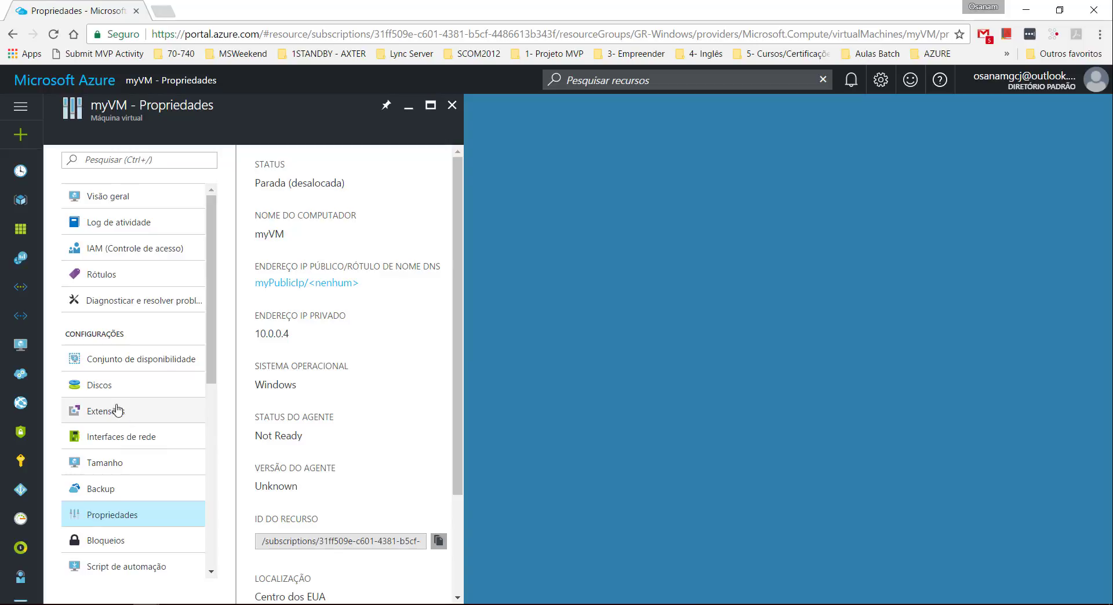
pyautogui.scroll(-6, 125, 429)
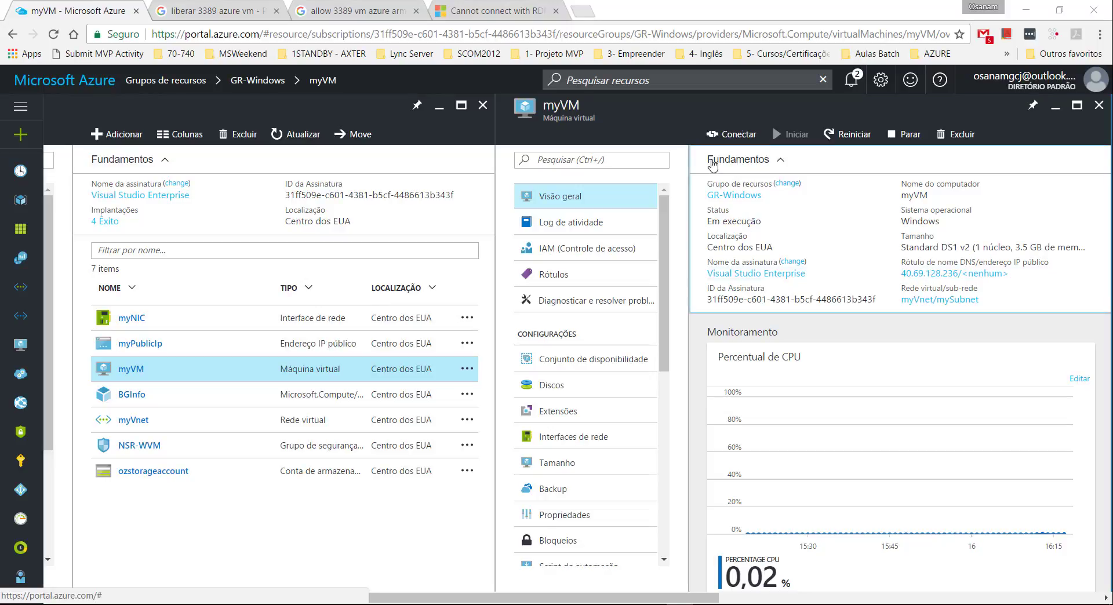
# Inspect the configuration of myVM's public IP address and return to the GR-Windows resource group.
pyautogui.click(925, 277)
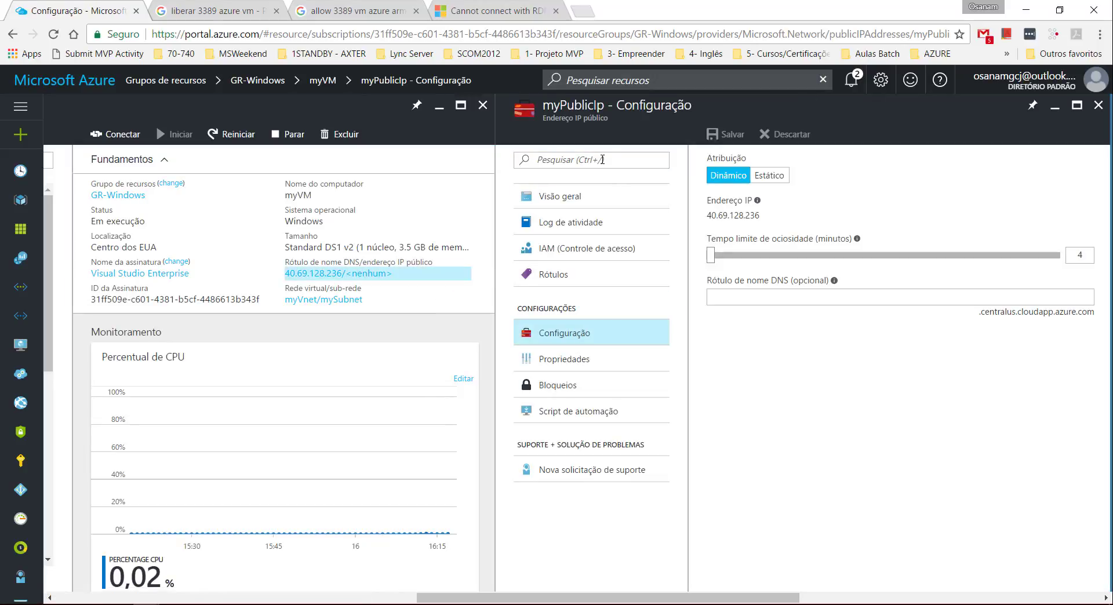
pyautogui.click(1098, 105)
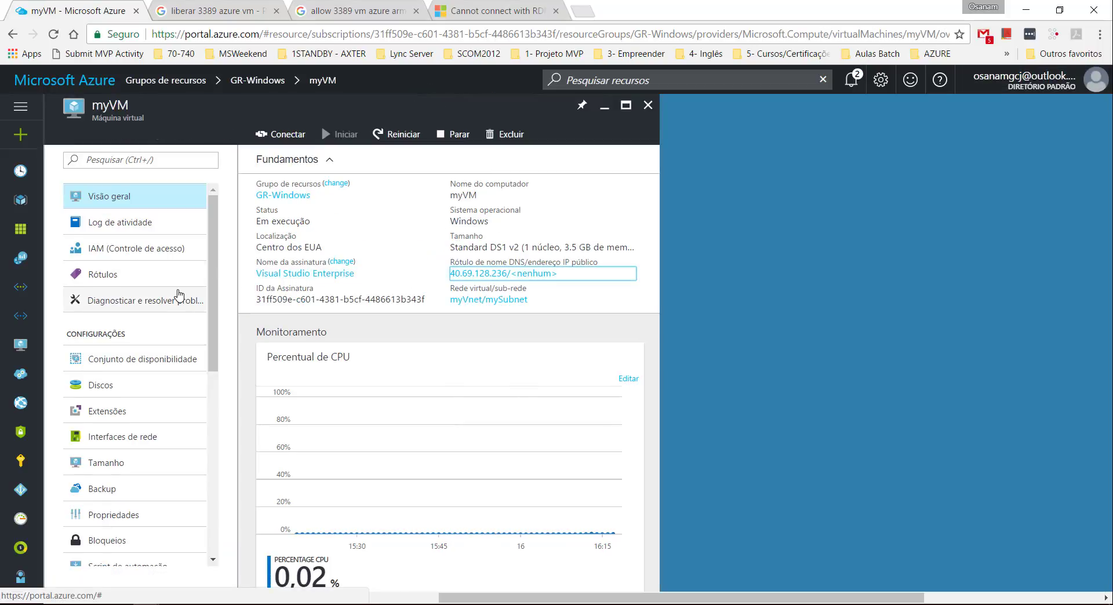
pyautogui.scroll(-8, 177, 293)
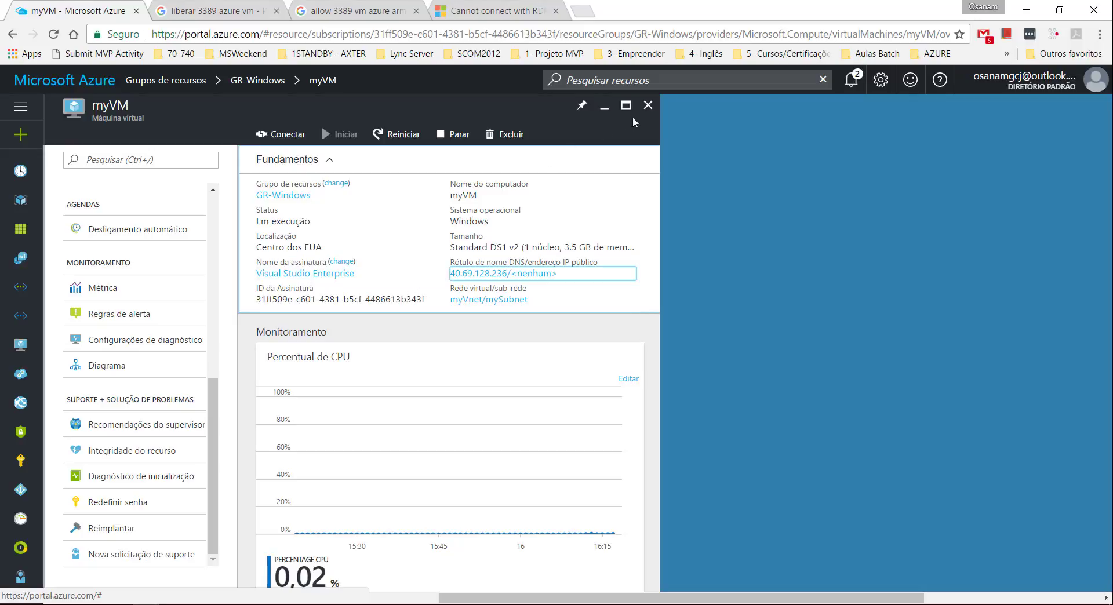
pyautogui.click(648, 106)
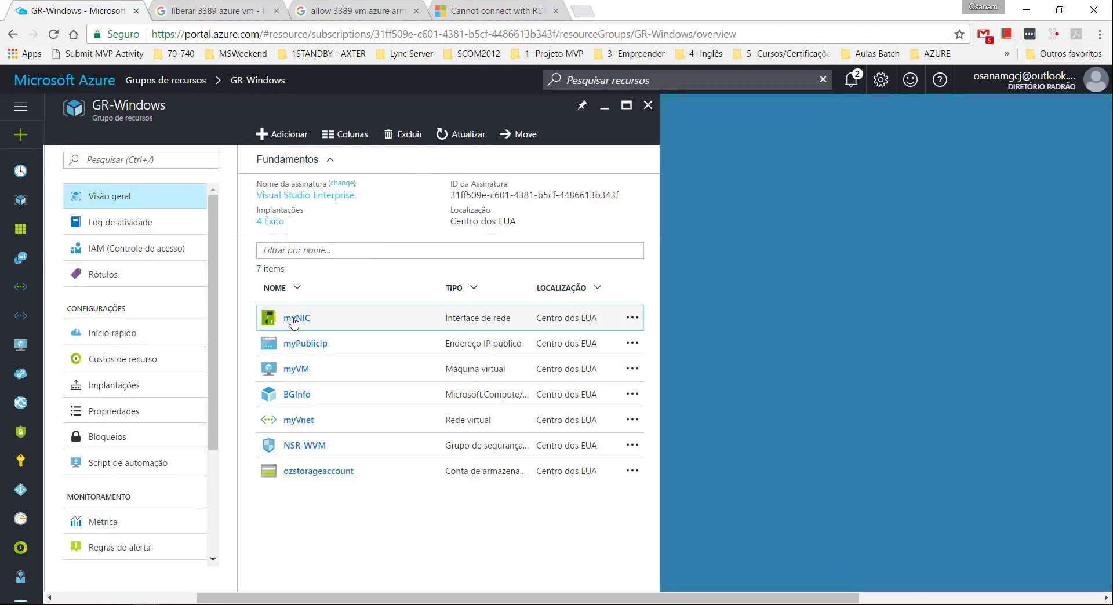
# Open the NSR-WINDOWS security group assigned to myNIC and inspect its Acesso_remoto inbound rule.
pyautogui.click(295, 317)
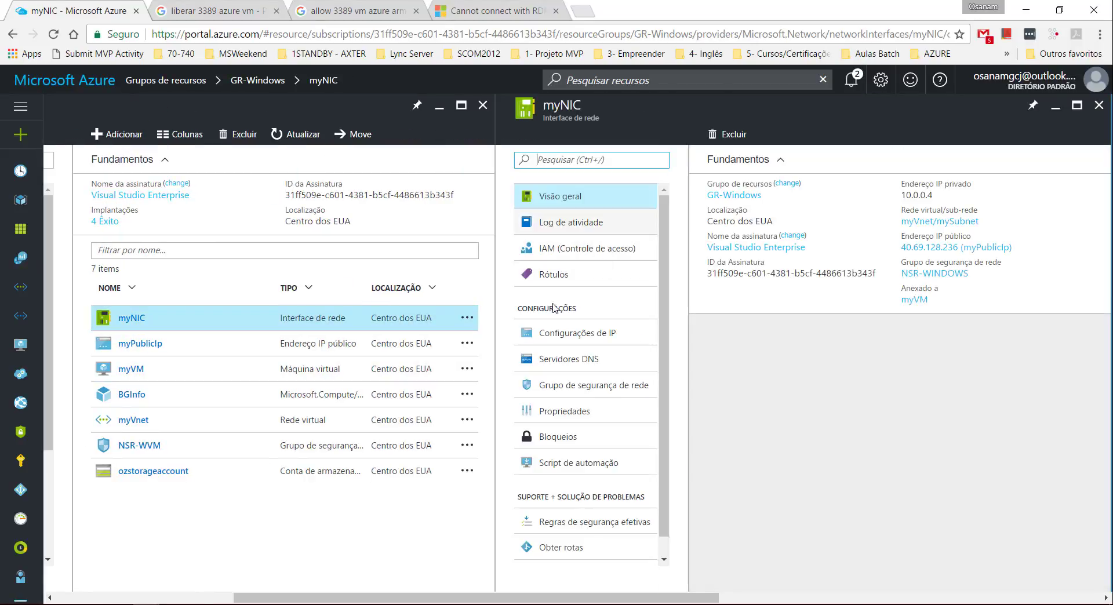
pyautogui.click(583, 387)
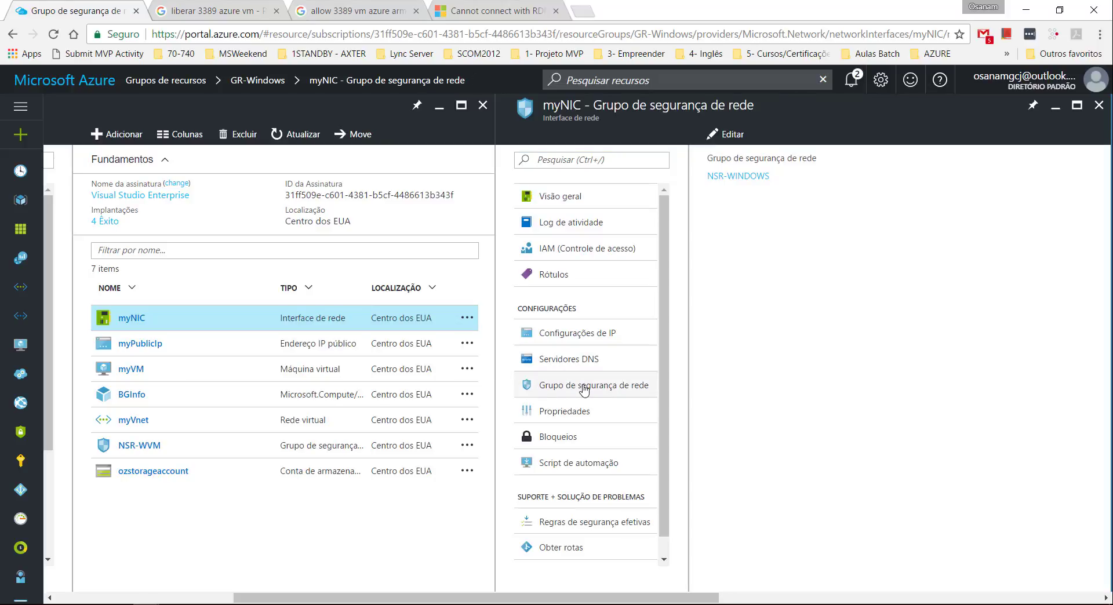
pyautogui.click(733, 185)
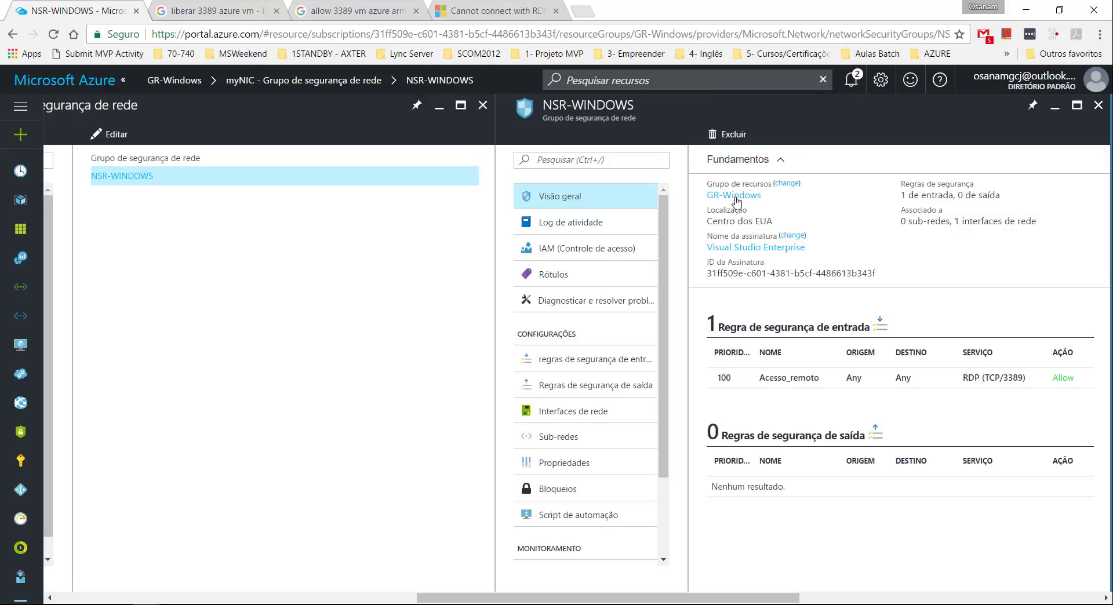
pyautogui.click(894, 383)
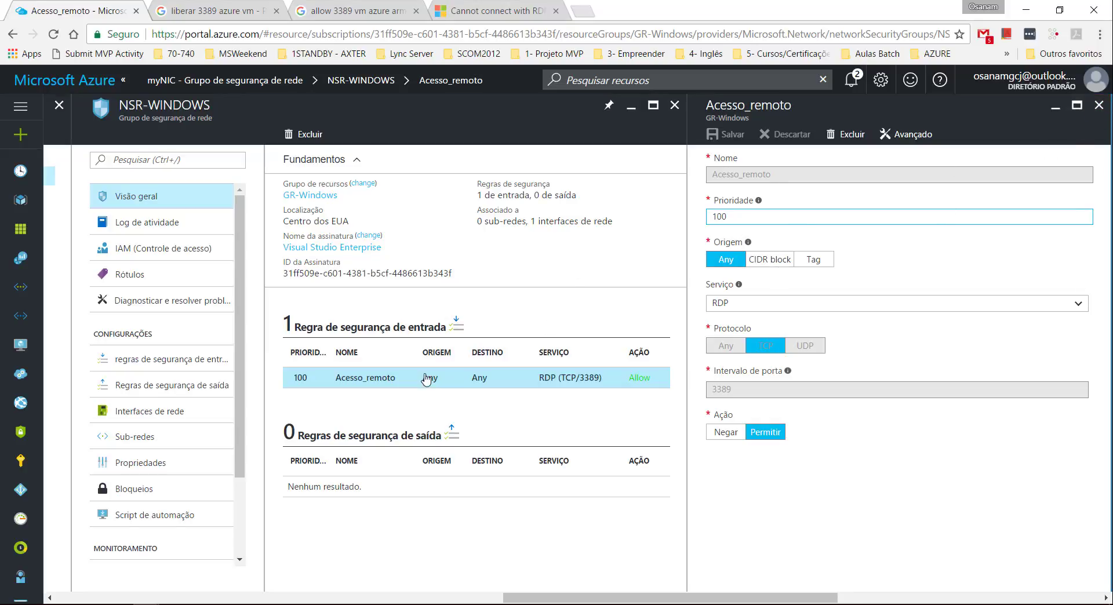
# Display the inbound security rules of NSR-WINDOWS together with the default rules.
pyautogui.click(310, 331)
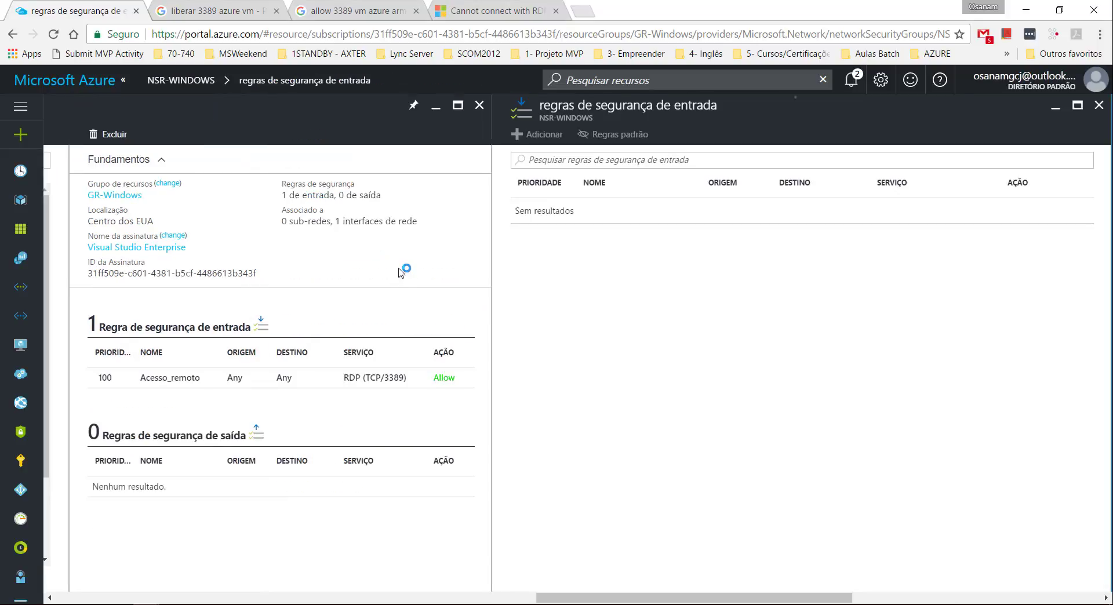
pyautogui.click(615, 136)
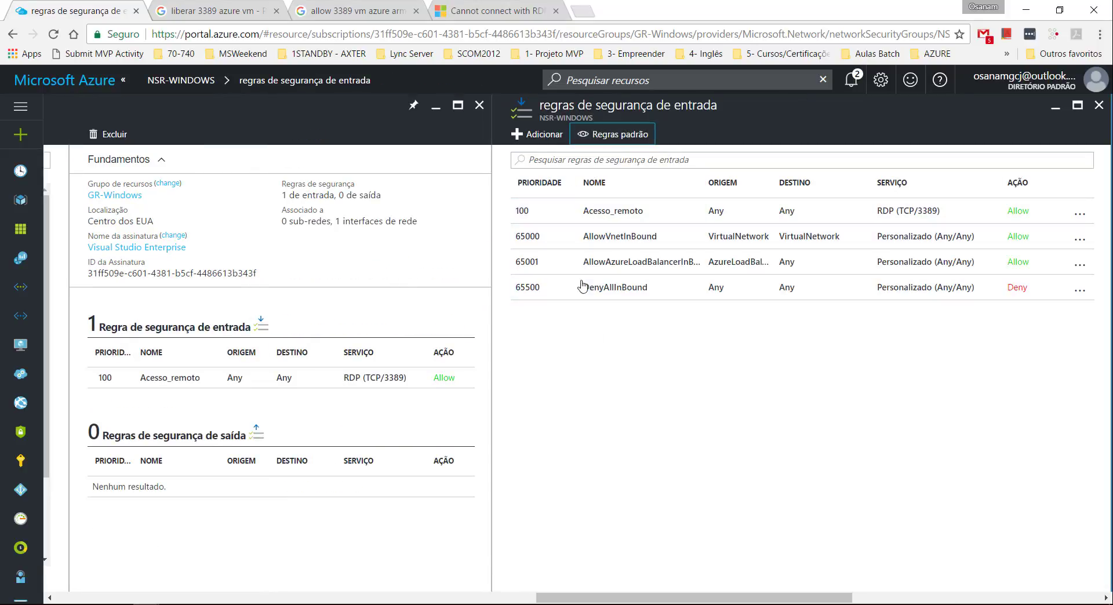
pyautogui.click(610, 135)
pyautogui.click(610, 135)
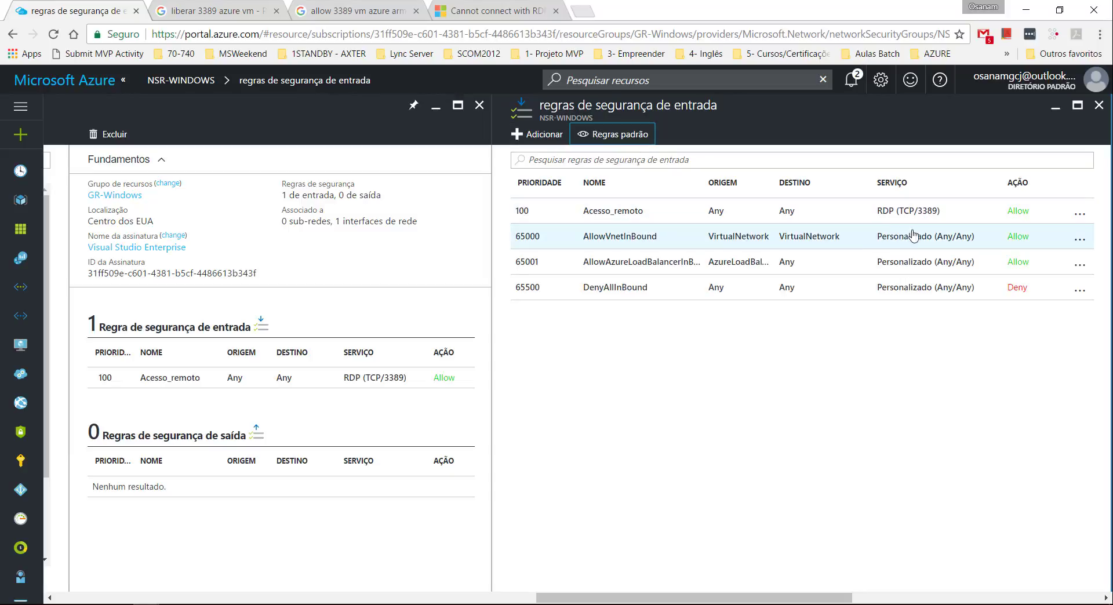
# Examine the source tag and service options offered for a new NSR-WINDOWS inbound rule, and discard the draft rule.
pyautogui.click(1079, 240)
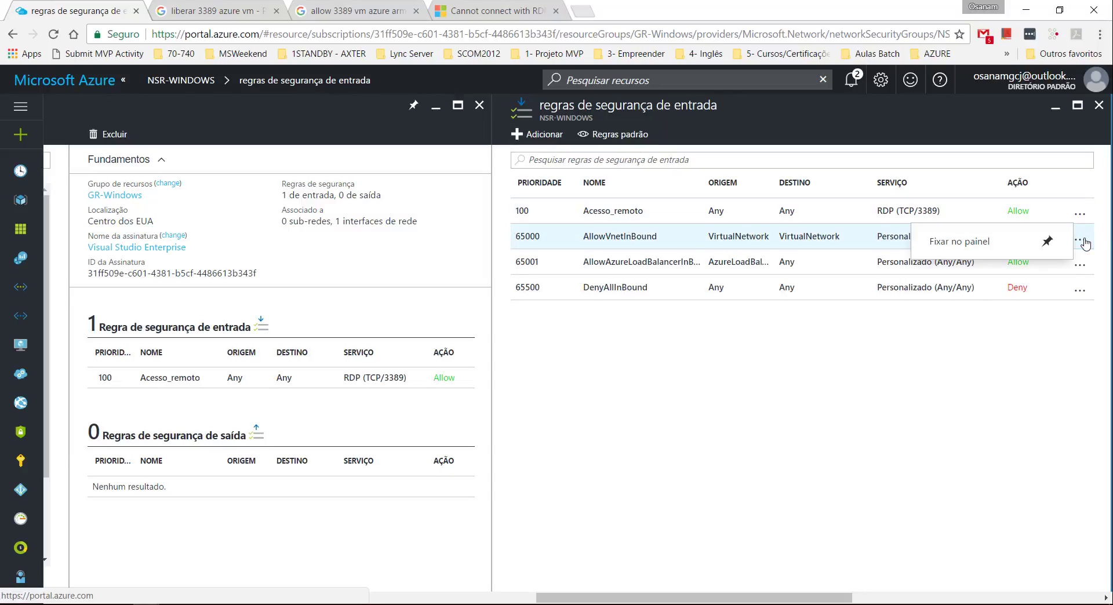
pyautogui.click(536, 134)
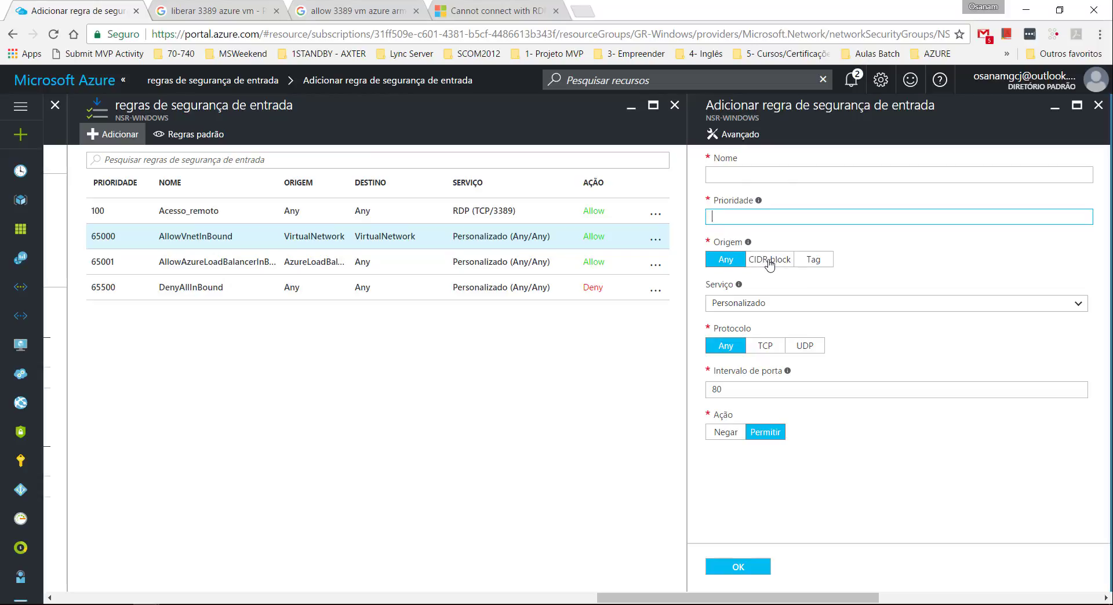
pyautogui.click(807, 264)
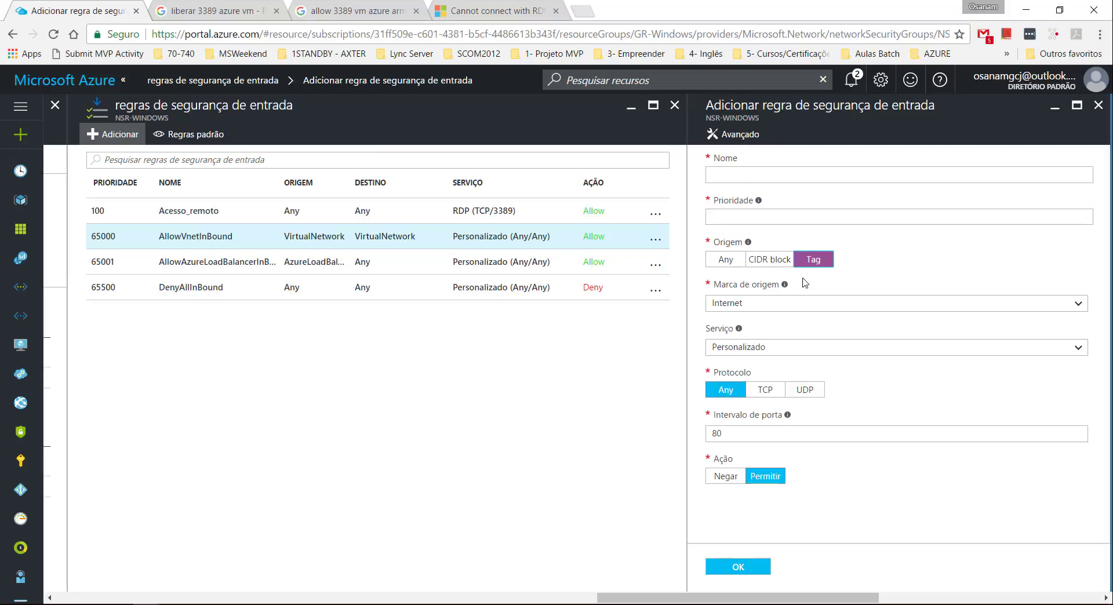
pyautogui.click(774, 306)
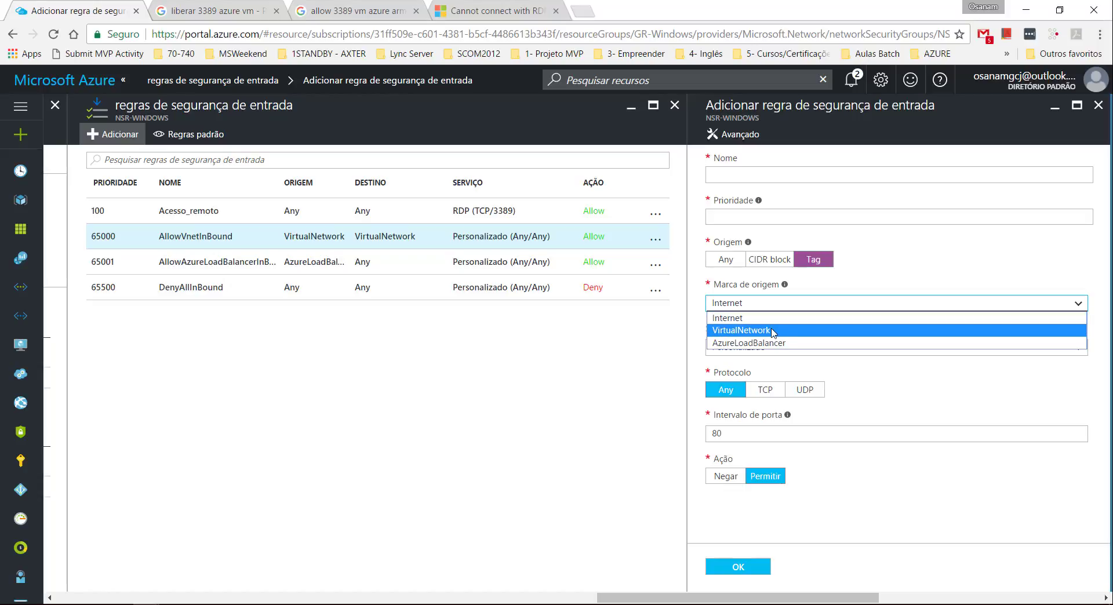
pyautogui.click(774, 318)
pyautogui.click(773, 348)
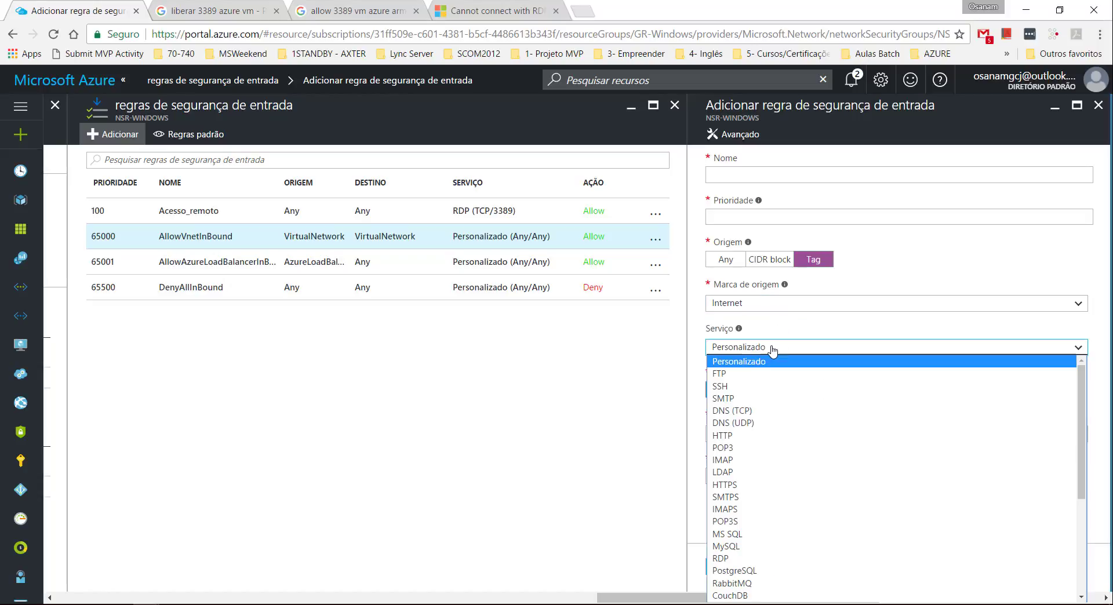
pyautogui.scroll(-5, 800, 422)
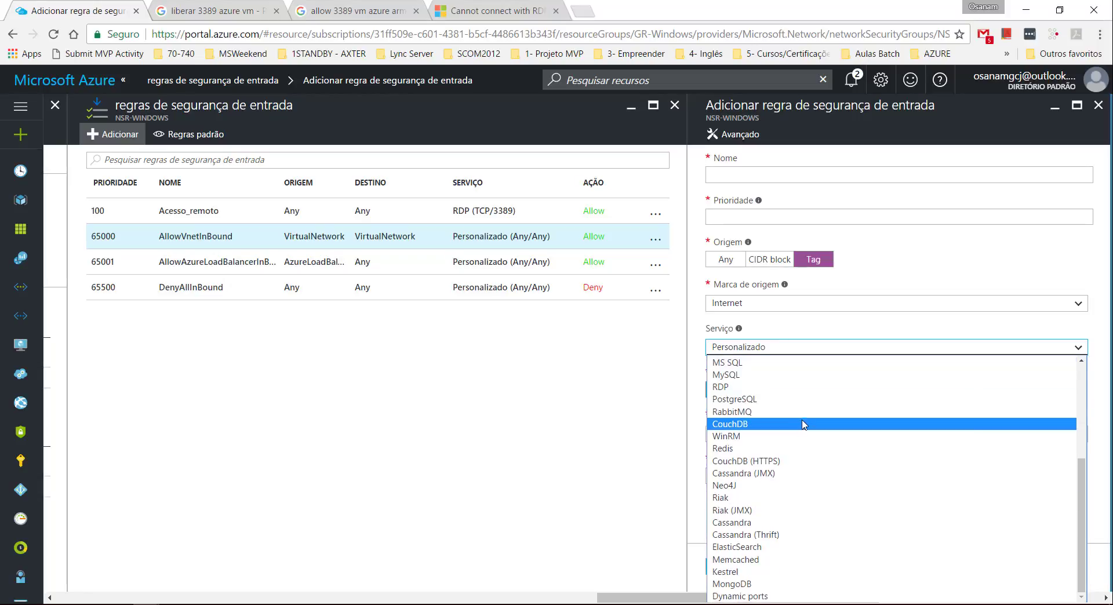
pyautogui.scroll(4, 800, 421)
pyautogui.scroll(-4, 800, 422)
pyautogui.scroll(5, 803, 424)
pyautogui.click(820, 348)
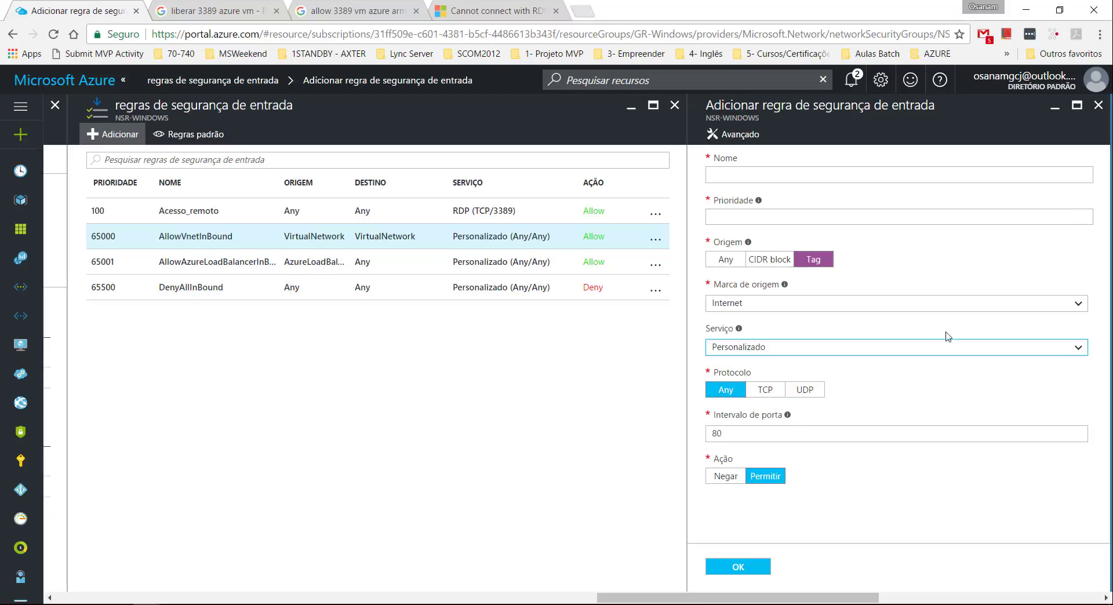
pyautogui.click(1098, 105)
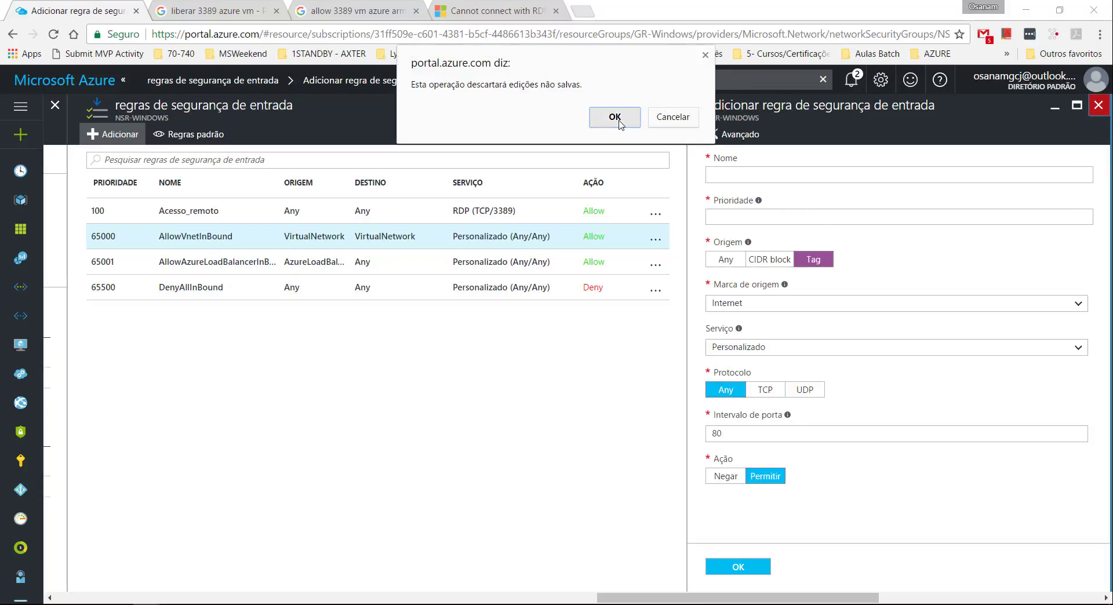
pyautogui.click(614, 118)
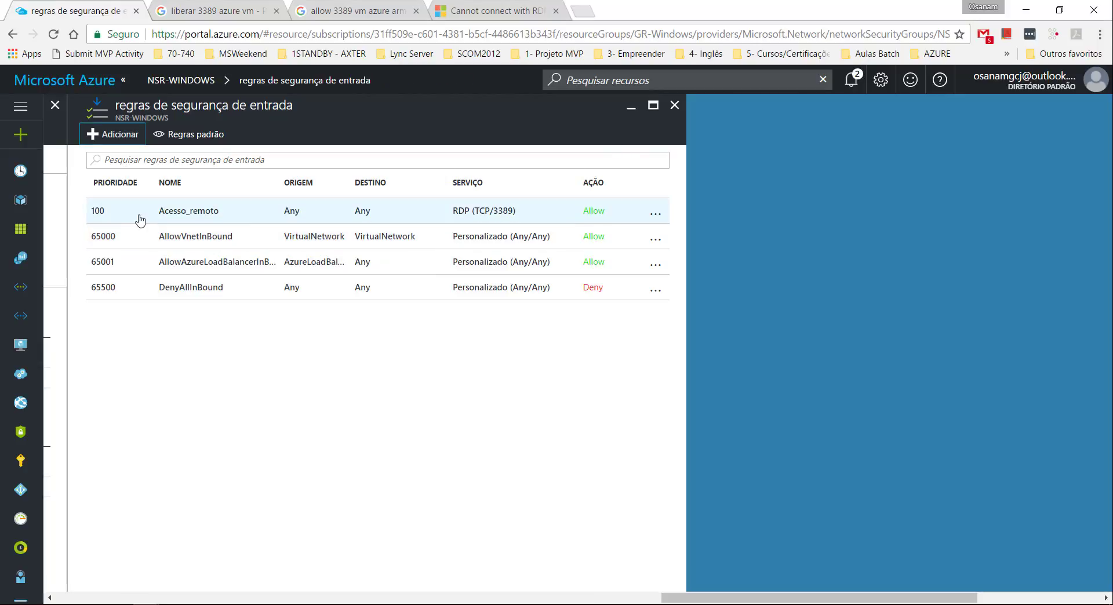
# Delete the Acesso_remoto inbound rule from NSR-WINDOWS and check the deletion in the notifications.
pyautogui.click(399, 218)
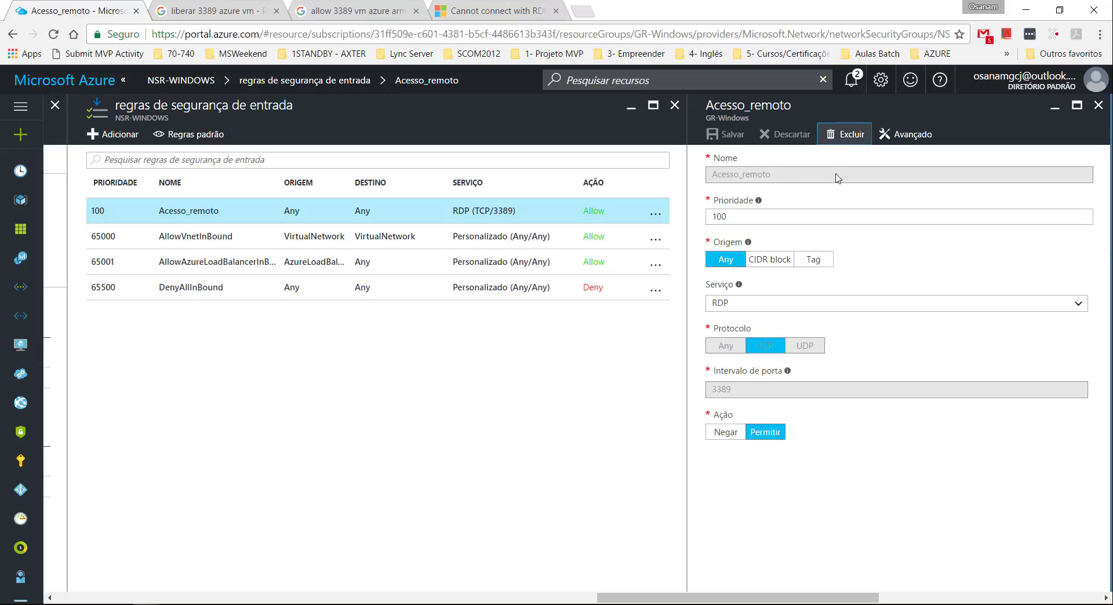
pyautogui.click(729, 234)
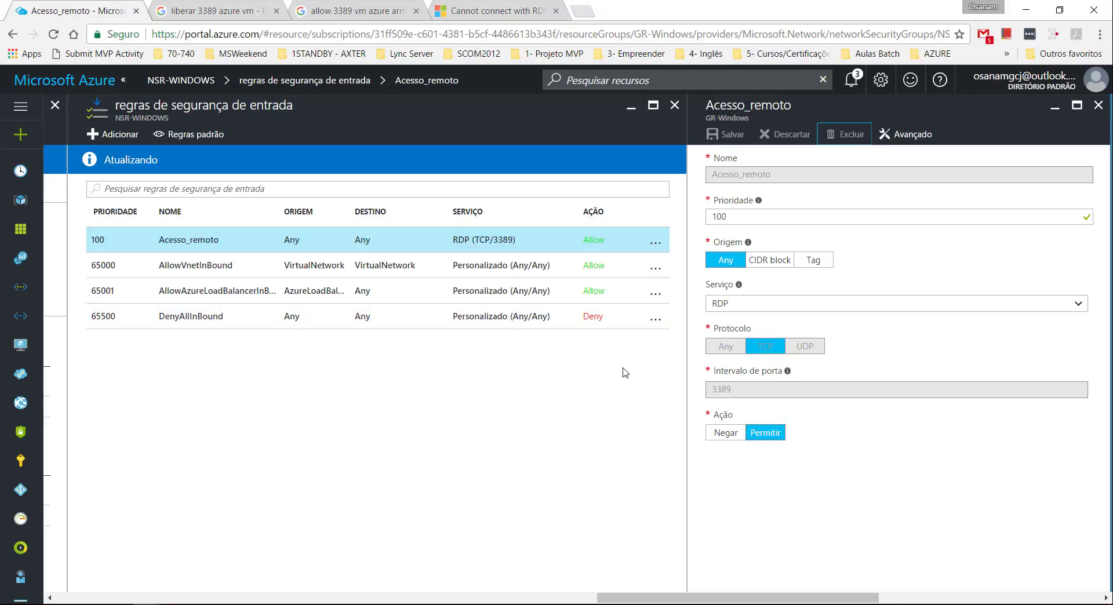
pyautogui.click(850, 81)
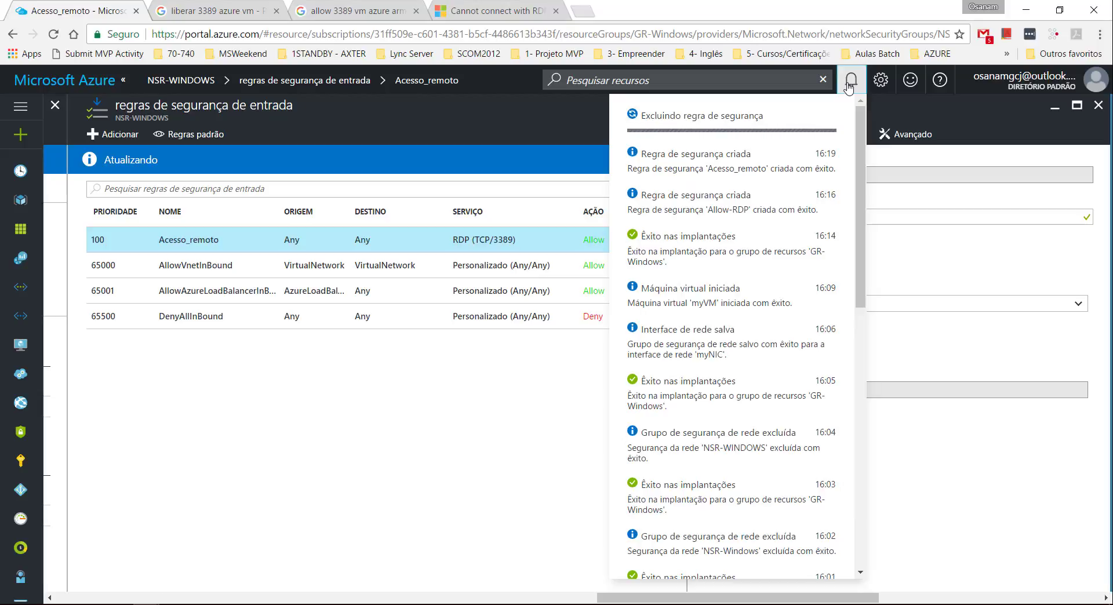
pyautogui.click(850, 82)
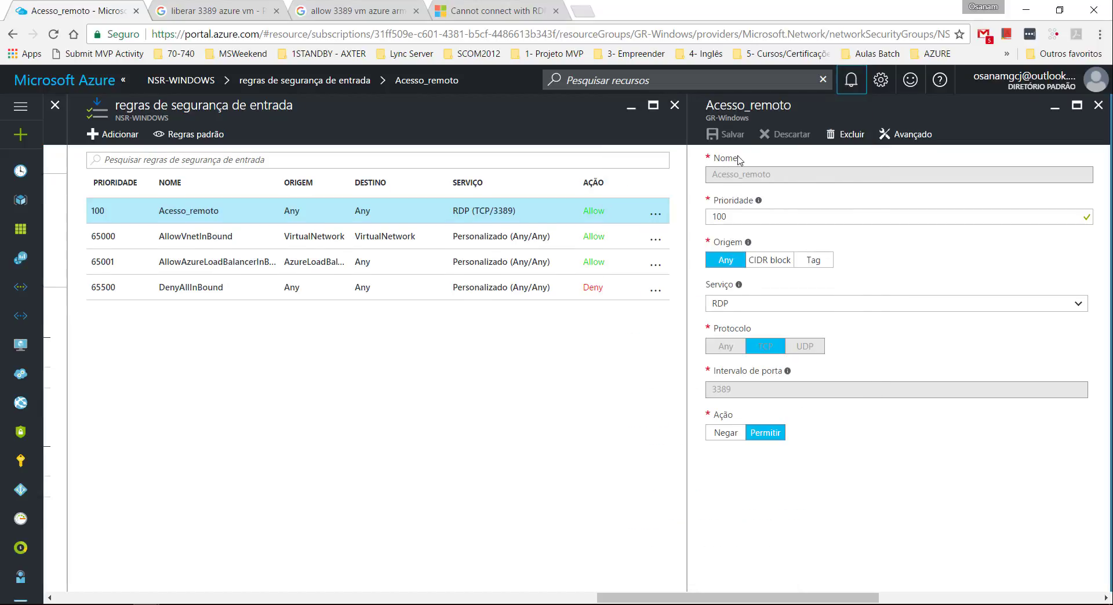
pyautogui.click(848, 86)
pyautogui.click(848, 85)
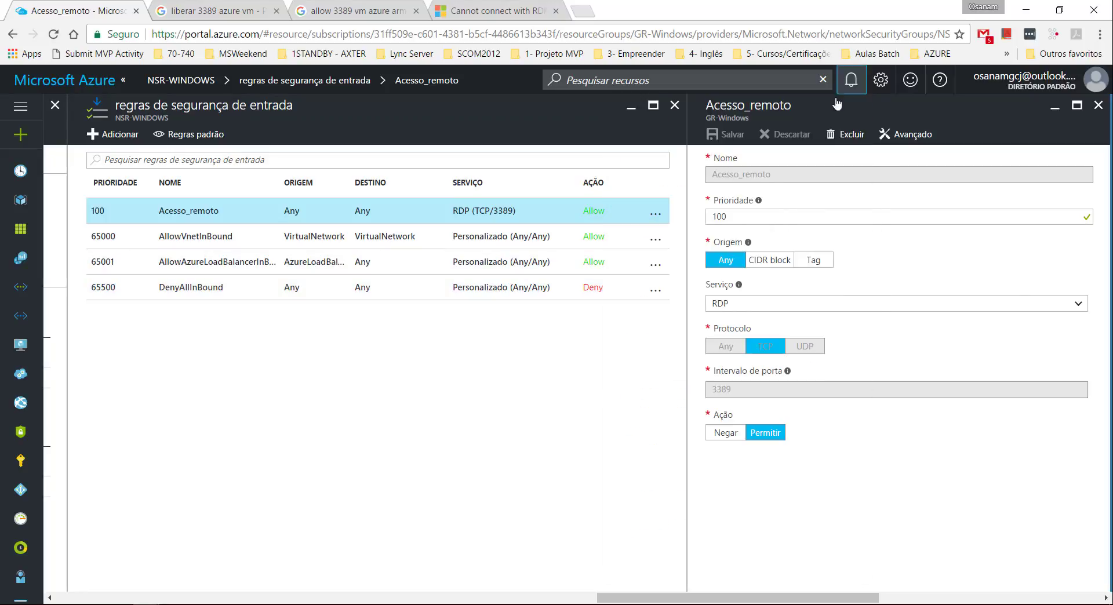
# Close the NSR-WINDOWS rule and security group pages and return to the GR-Windows resource group.
pyautogui.click(1097, 104)
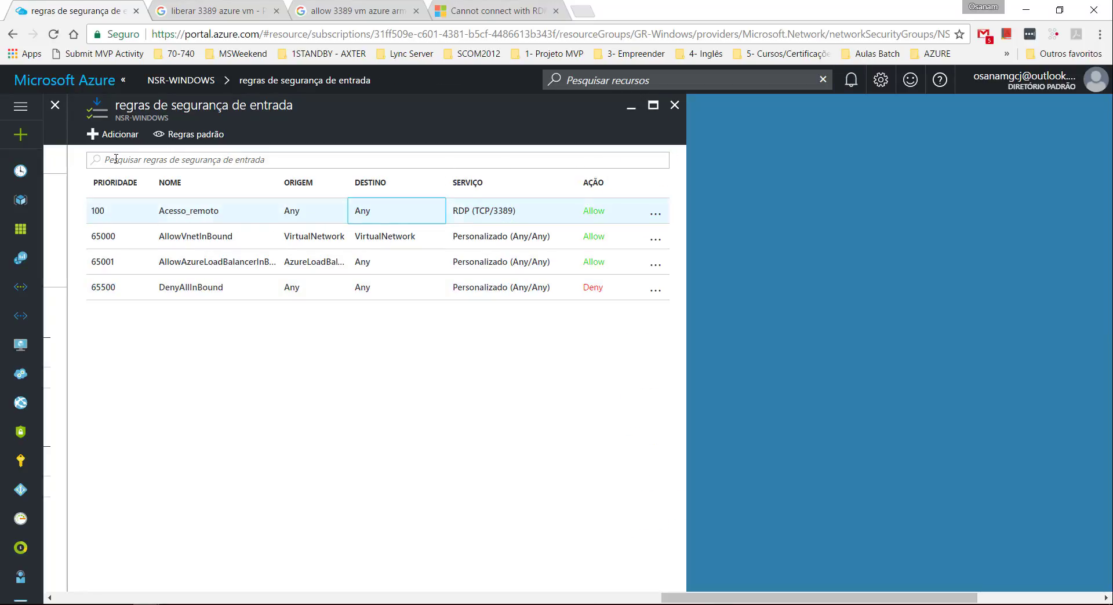
pyautogui.click(674, 104)
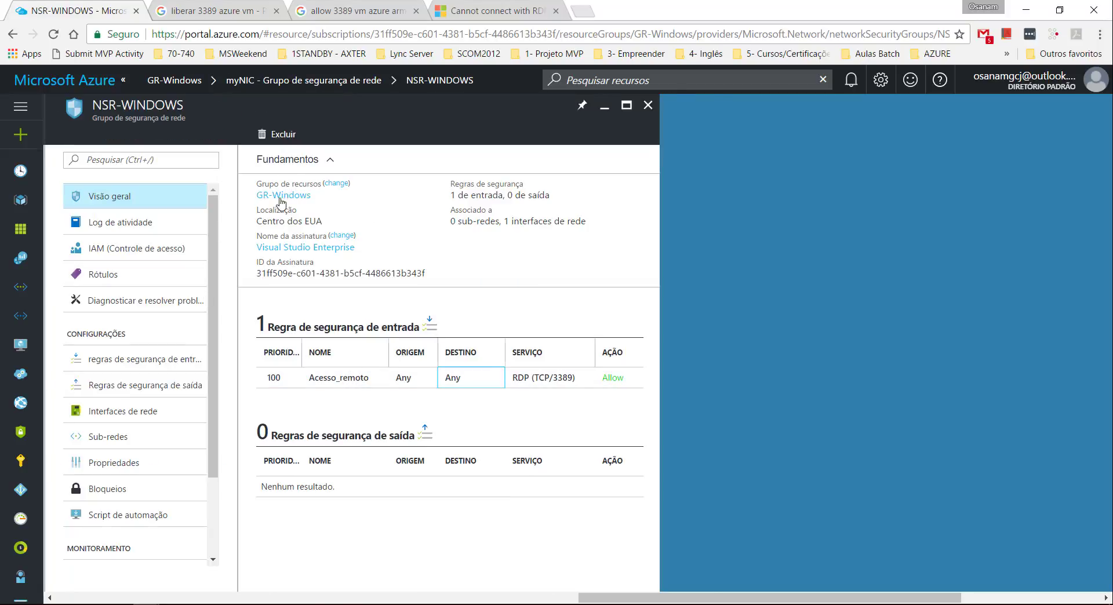
pyautogui.click(341, 383)
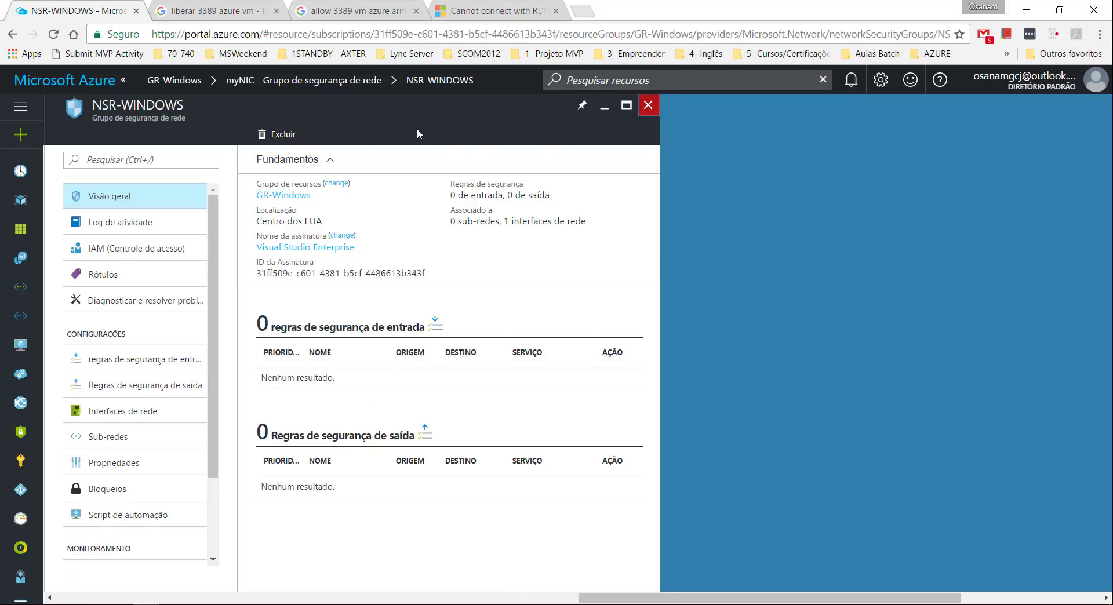
pyautogui.click(648, 107)
pyautogui.click(648, 109)
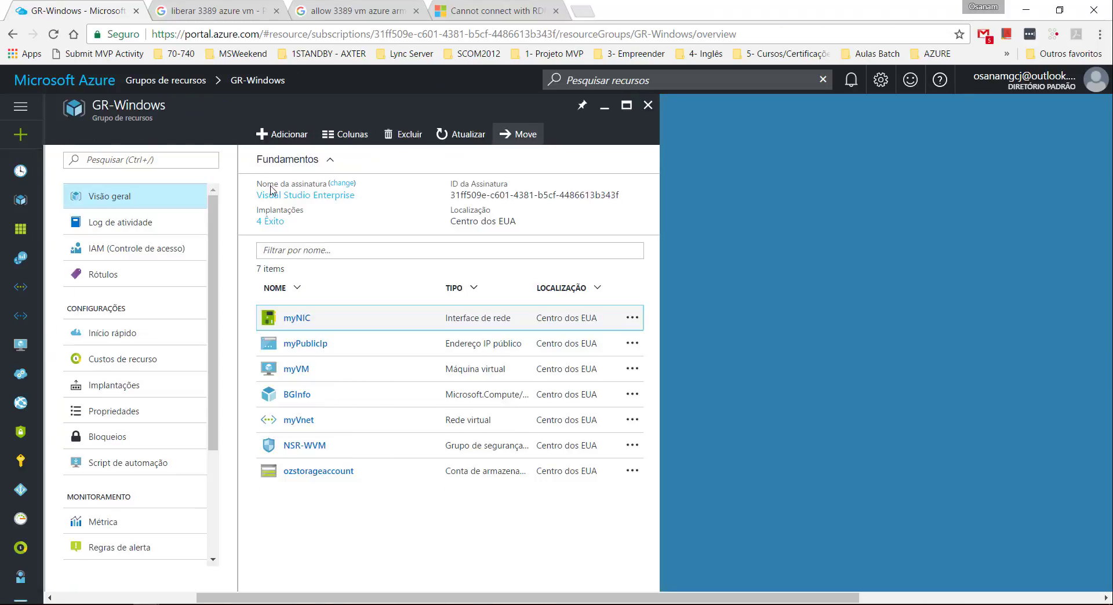
# Open the inbound security rules of NSR-WINDOWS by way of myVM's network interface myNIC.
pyautogui.click(296, 369)
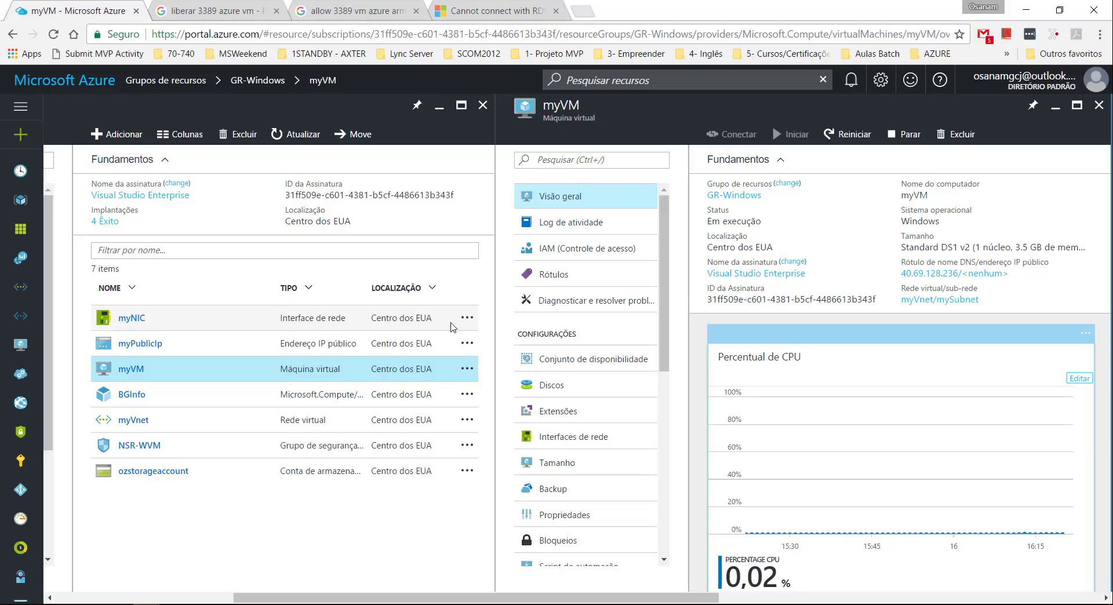
pyautogui.click(583, 440)
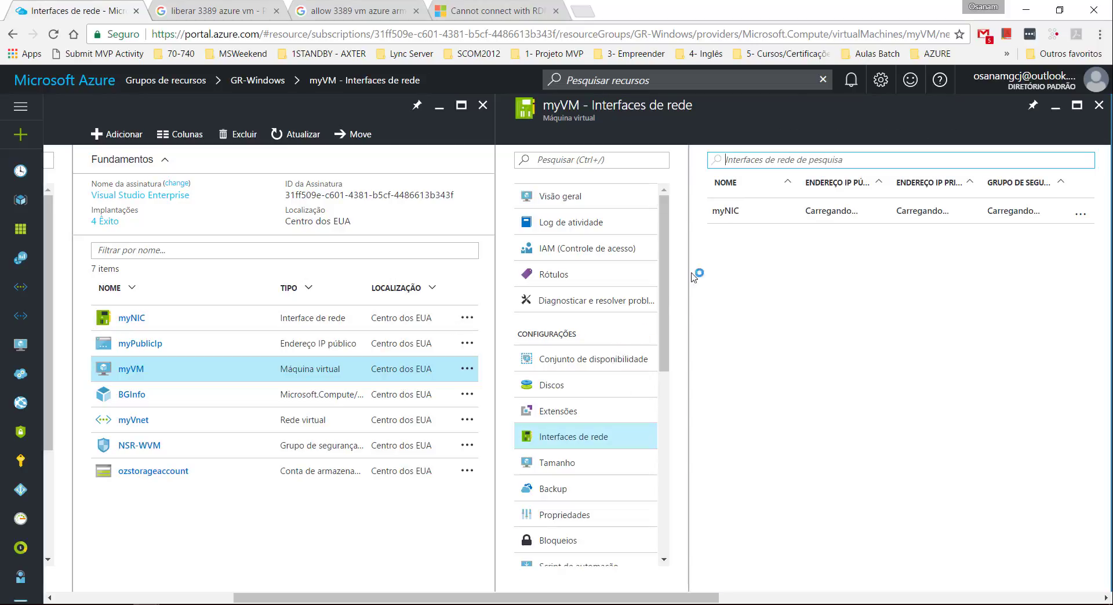
pyautogui.click(722, 216)
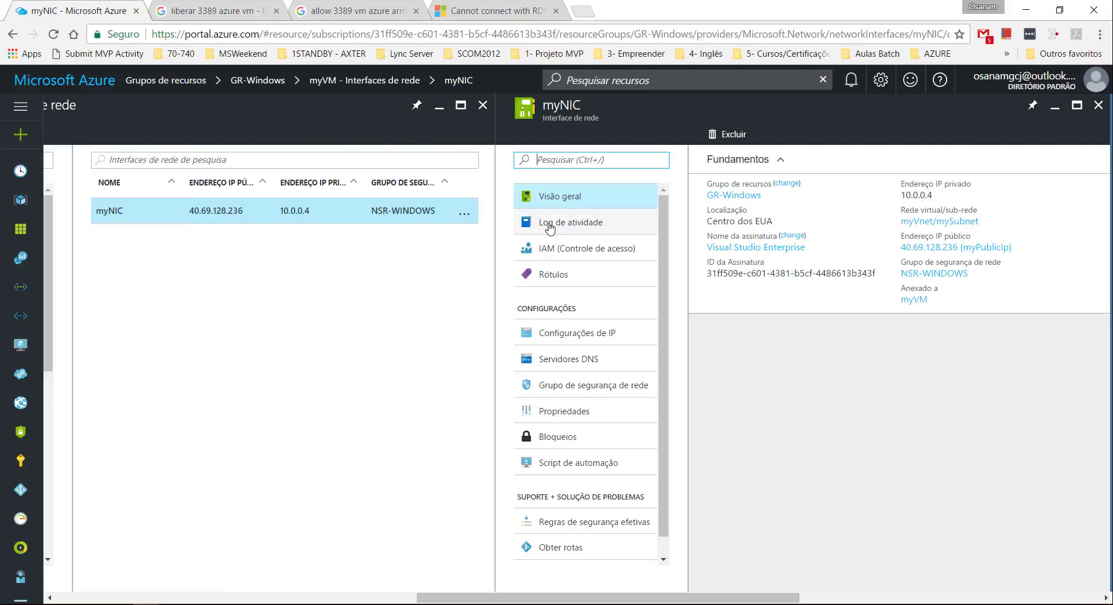
pyautogui.click(926, 277)
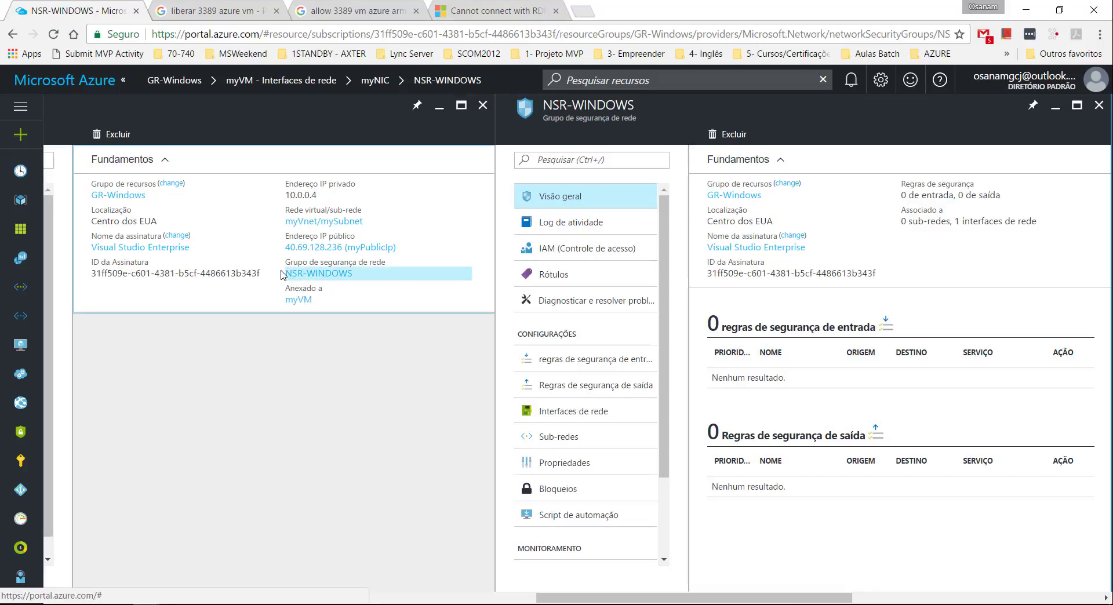
pyautogui.click(322, 274)
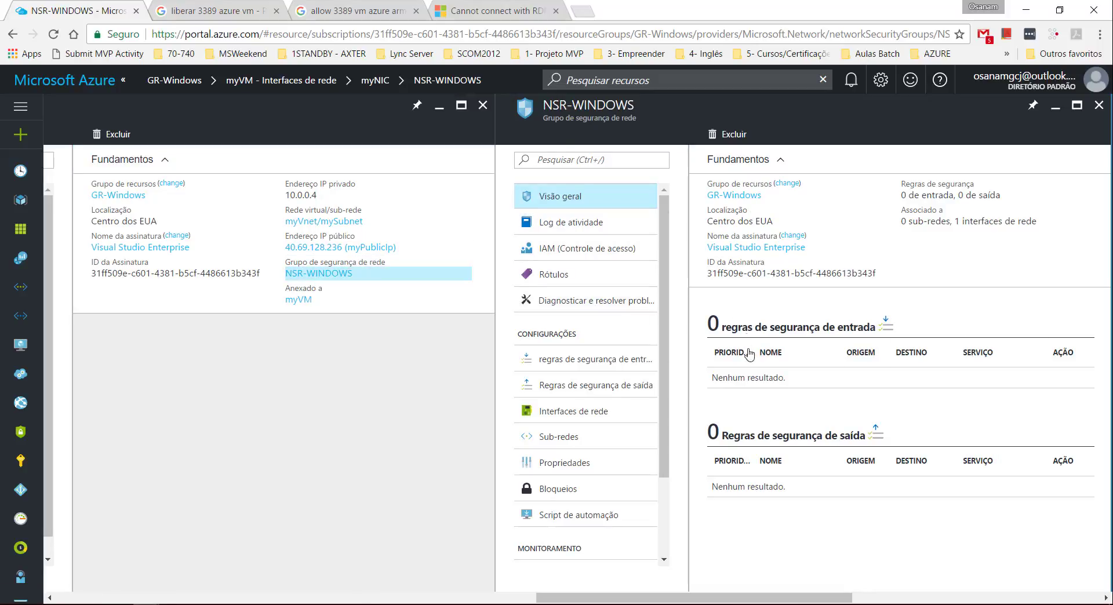
pyautogui.click(726, 343)
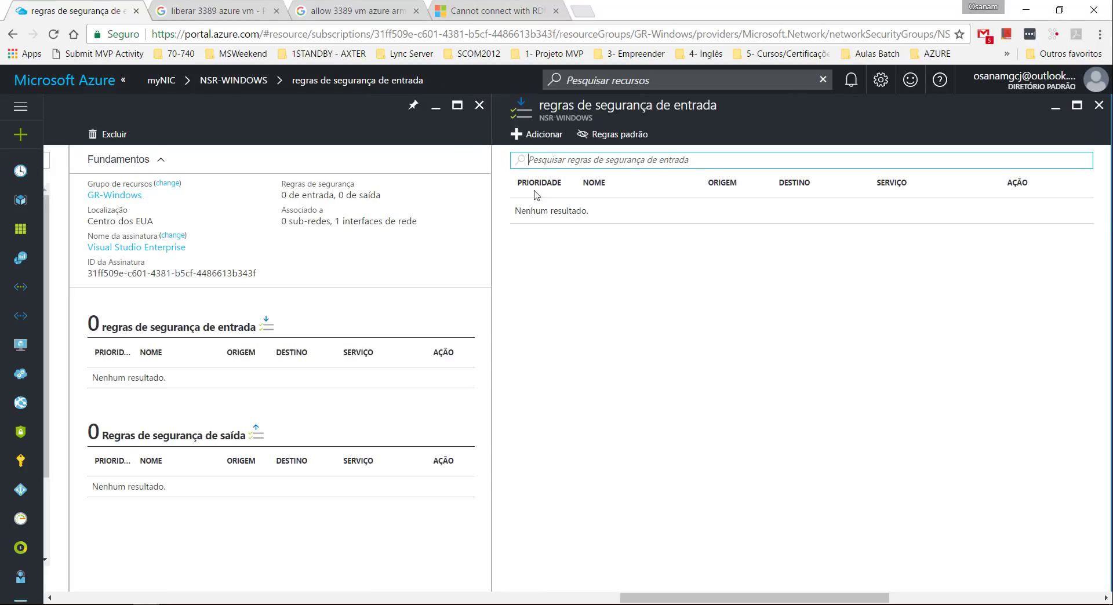
# Add an inbound rule named Acesso_Remoto with priority 100 allowing the RDP service from any source, and check its creation in the notifications.
pyautogui.click(526, 134)
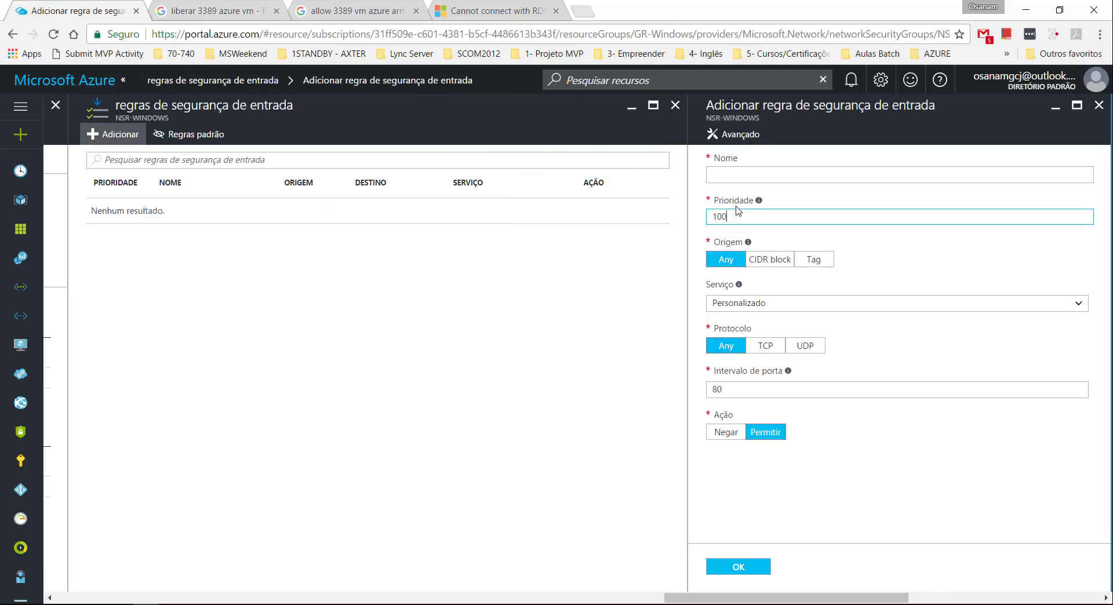
pyautogui.click(787, 181)
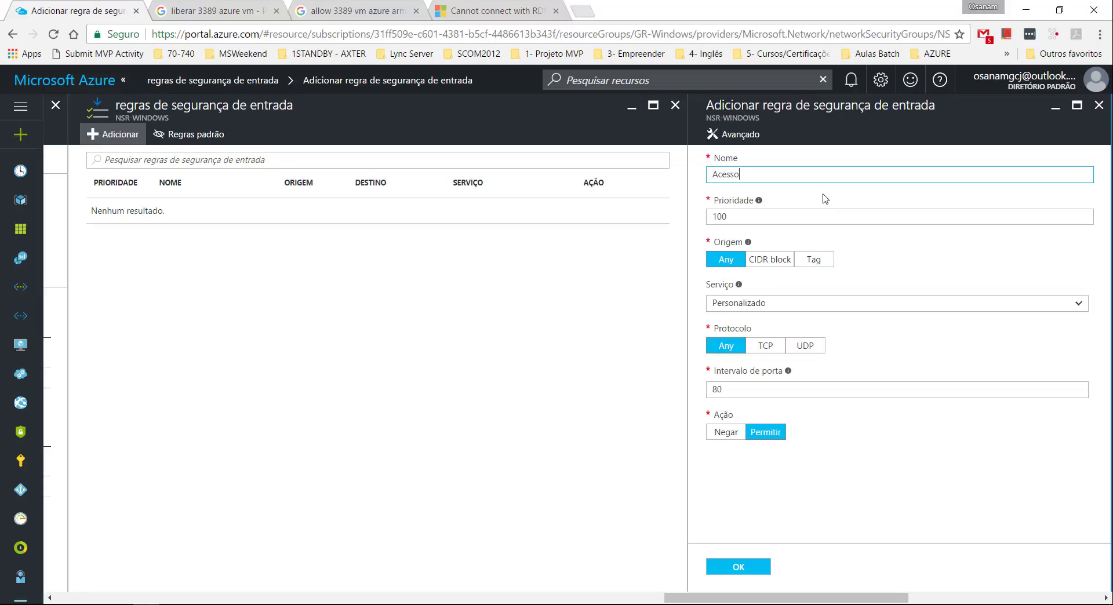
pyautogui.press('Tab')
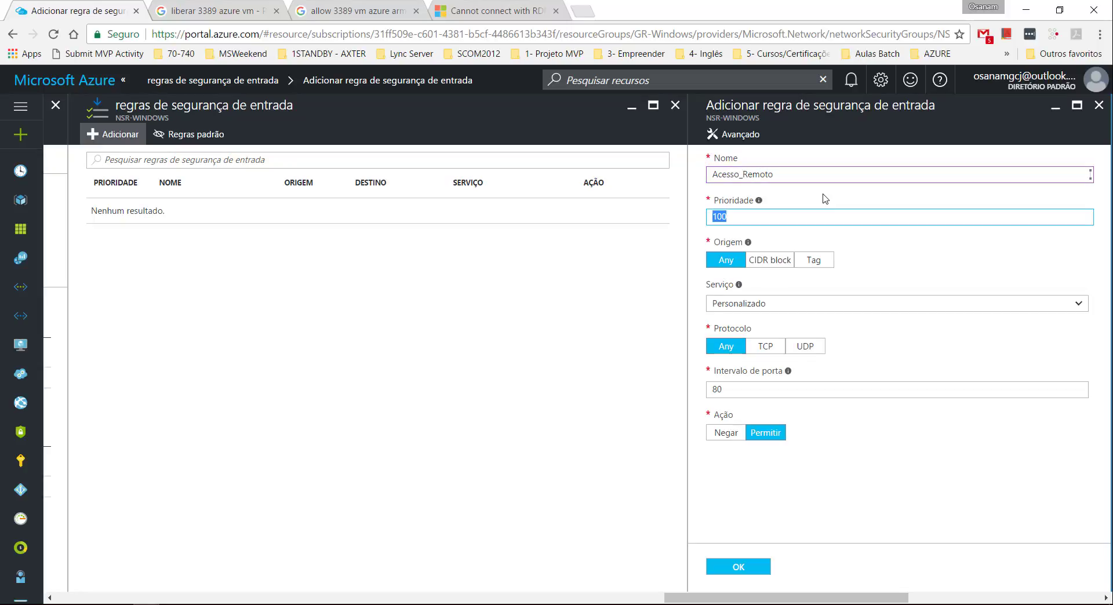
pyautogui.moveTo(763, 203)
pyautogui.click(799, 308)
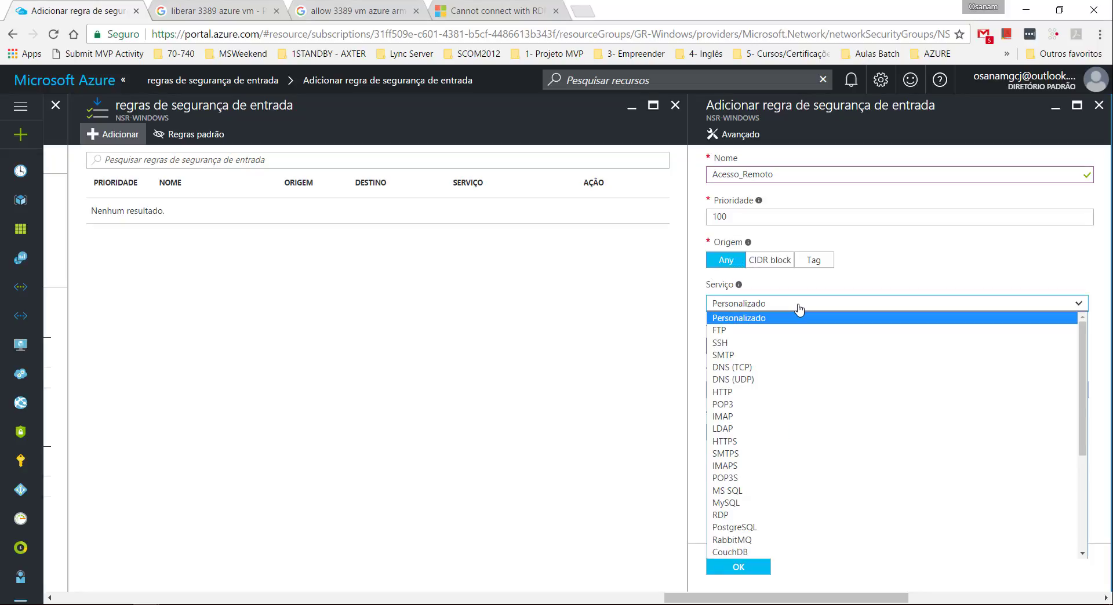
pyautogui.click(753, 514)
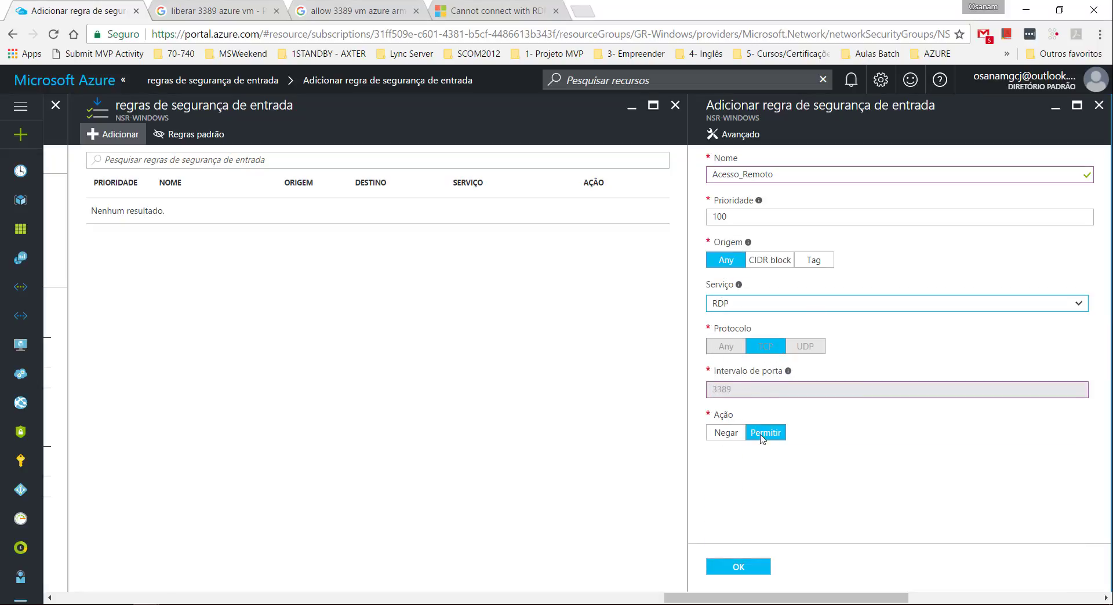
pyautogui.click(748, 571)
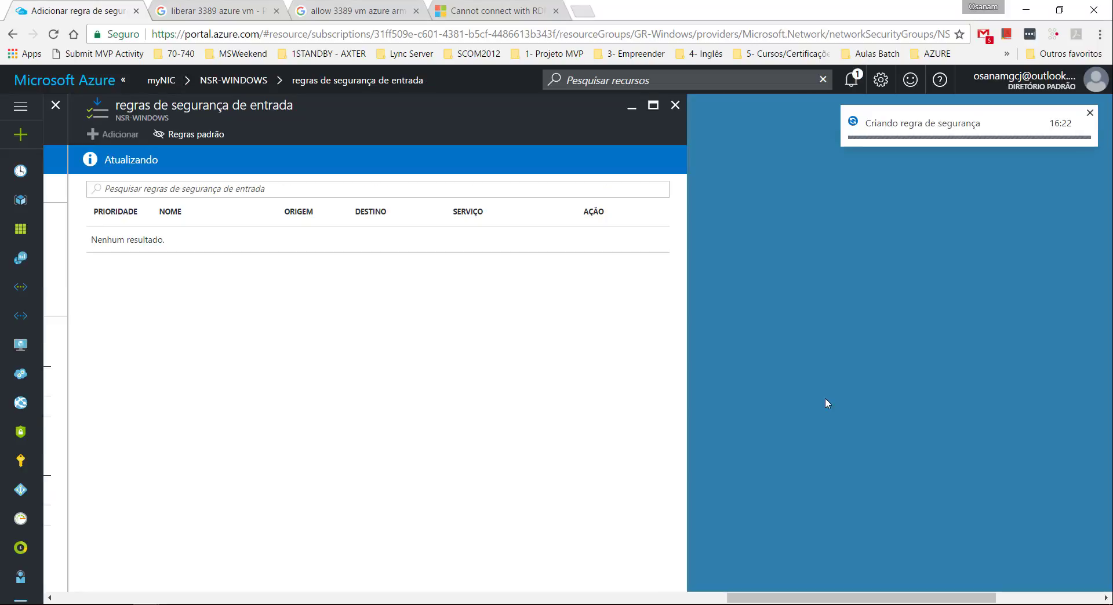
pyautogui.click(850, 80)
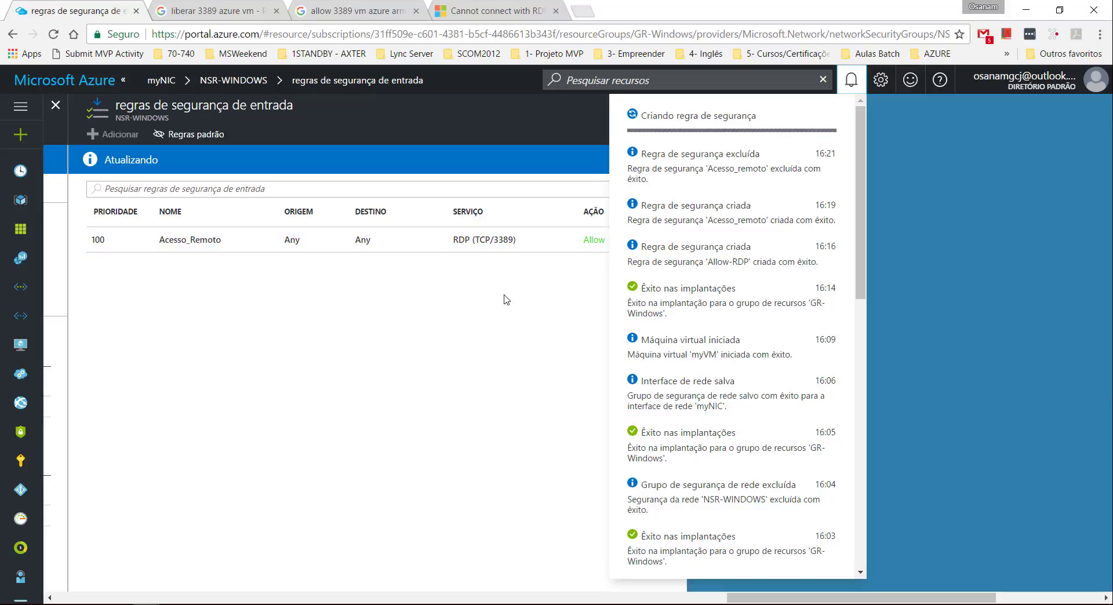
pyautogui.click(851, 79)
# Return to the GR-Windows resource group and open the myVM virtual machine.
pyautogui.click(675, 107)
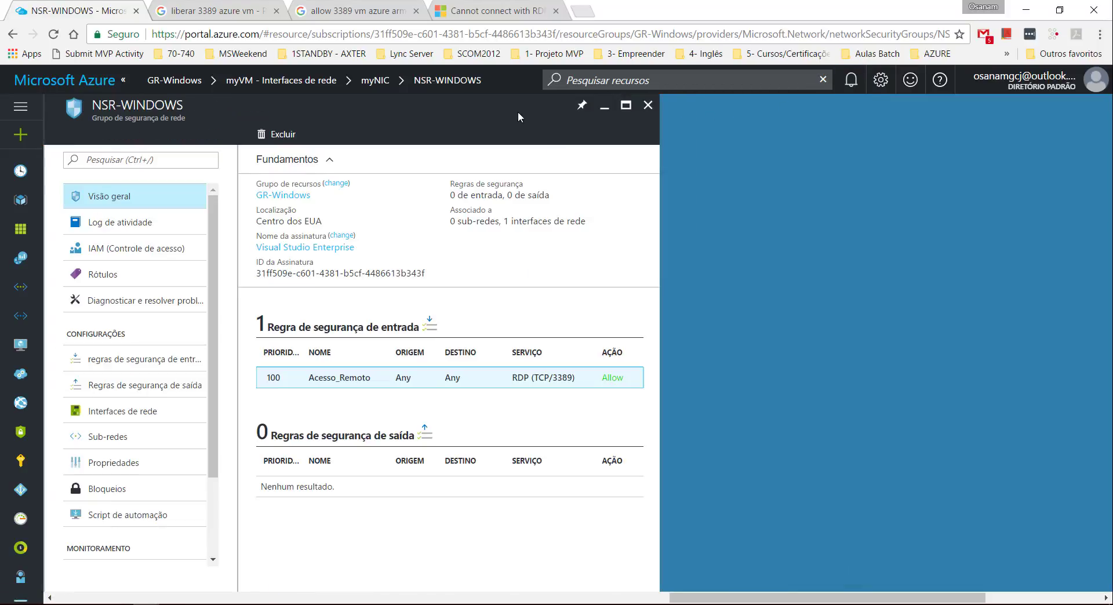
pyautogui.click(648, 106)
pyautogui.click(648, 105)
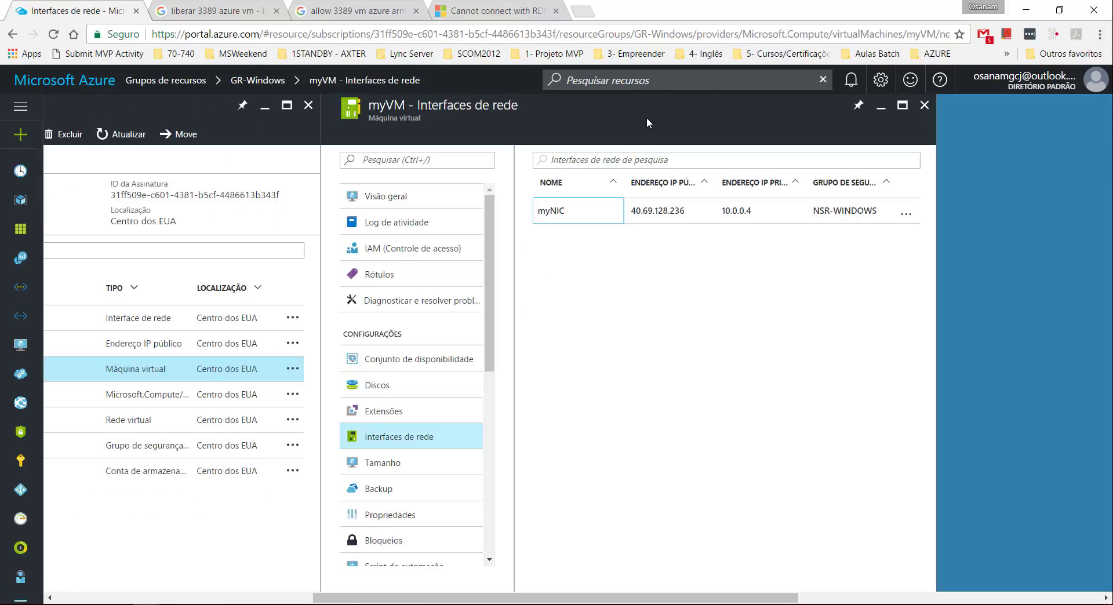
pyautogui.click(924, 105)
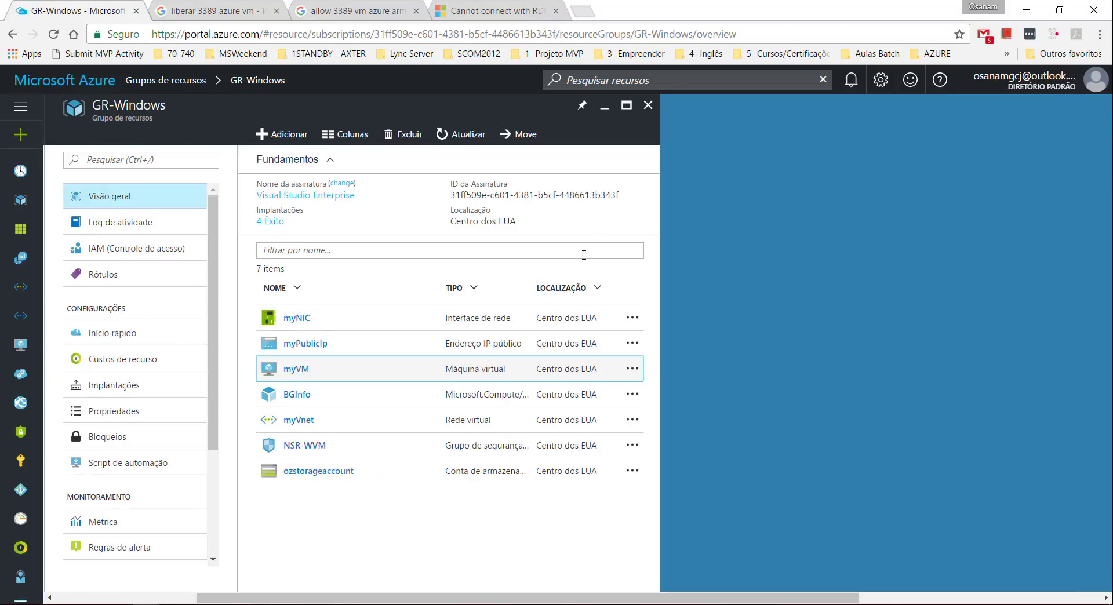
pyautogui.click(302, 370)
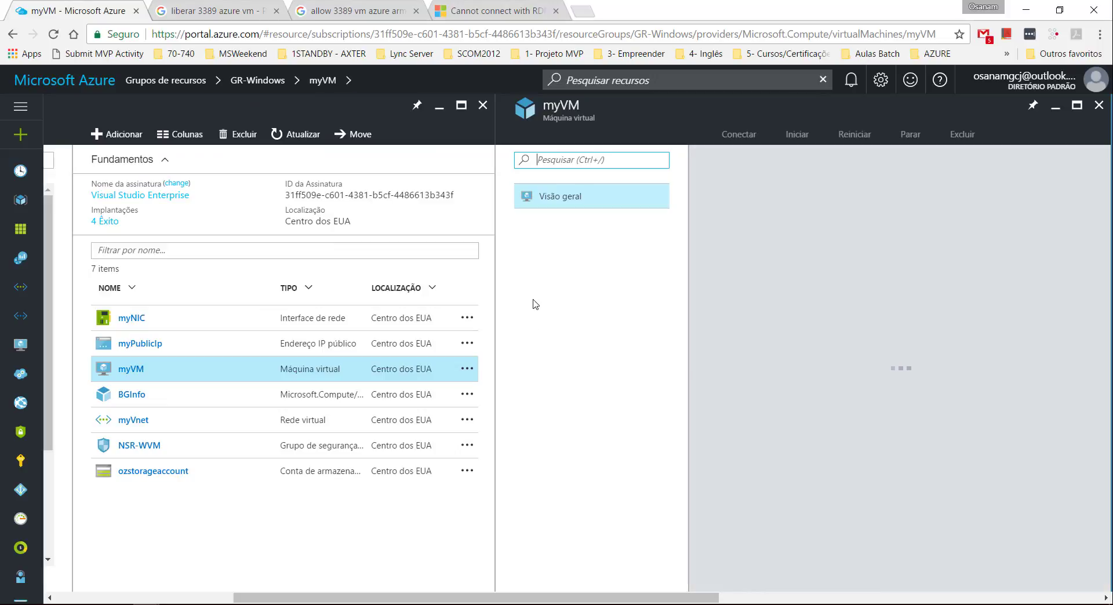
# Download myVM's remote desktop file to the desktop as myVM.rdp, replacing the existing copy, and try to connect with it.
pyautogui.click(728, 137)
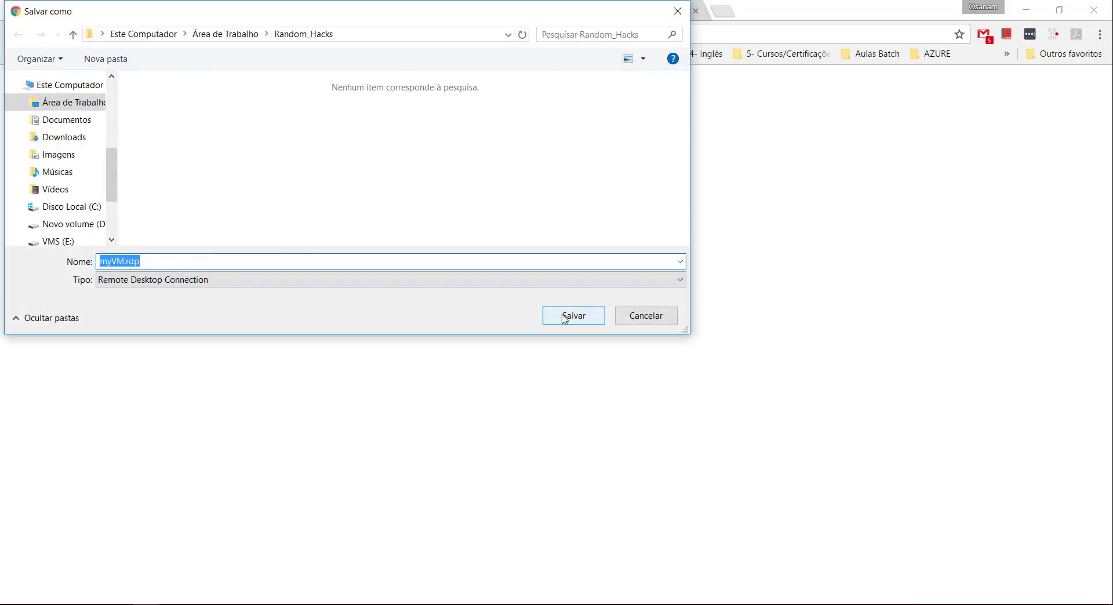
pyautogui.click(70, 84)
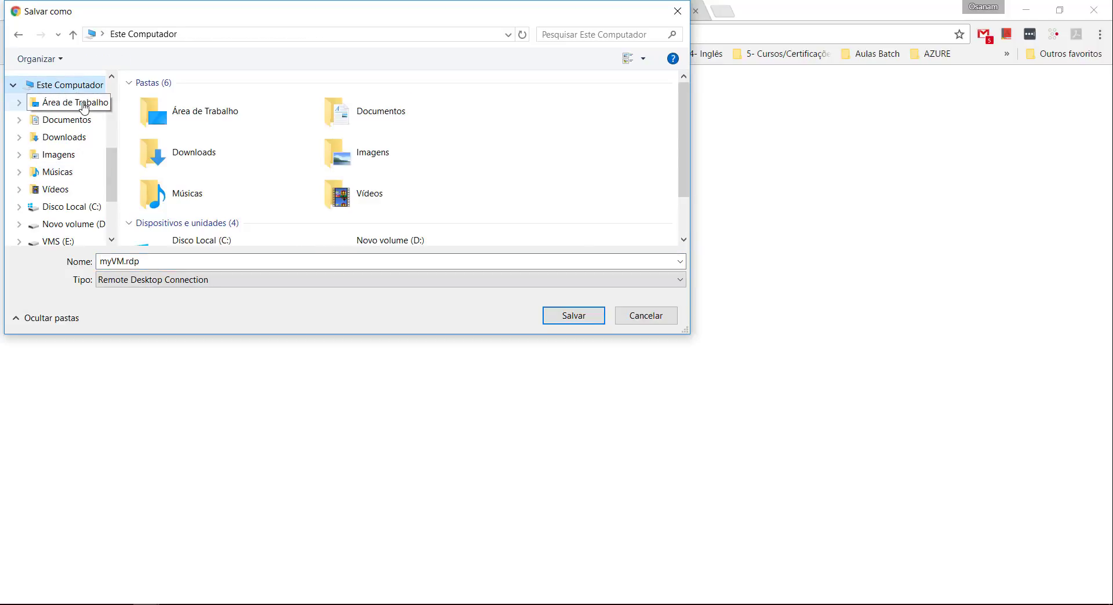
pyautogui.click(72, 102)
pyautogui.click(585, 318)
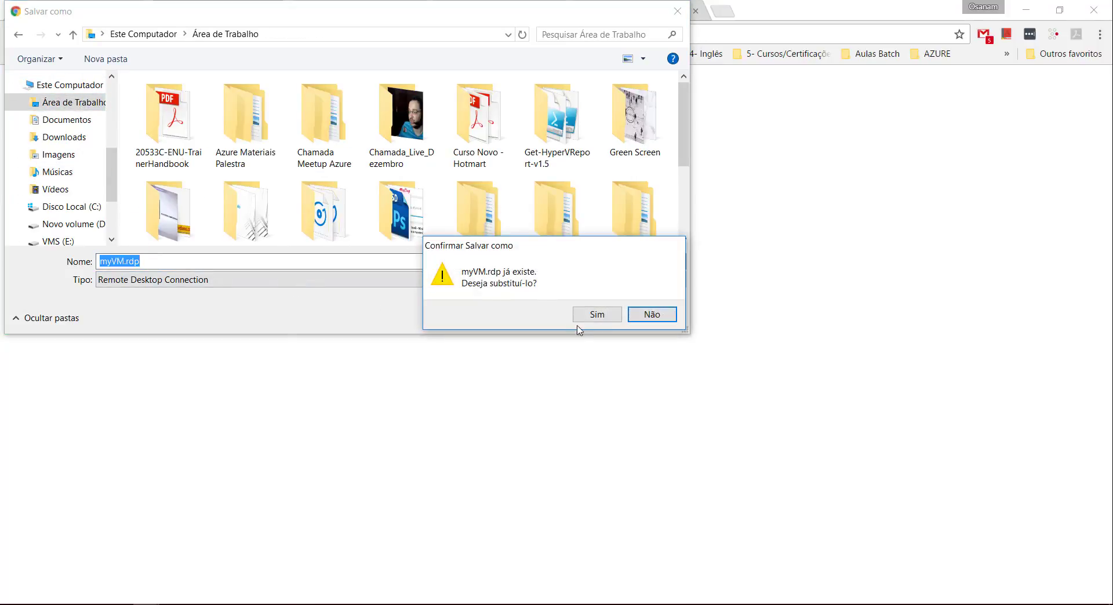
pyautogui.click(595, 318)
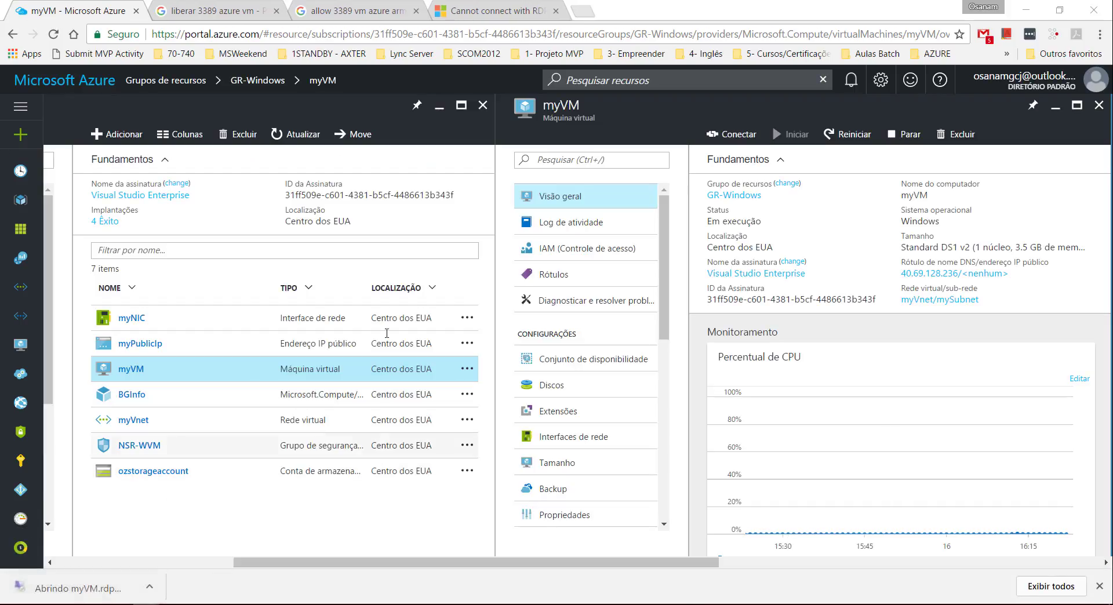
pyautogui.click(630, 385)
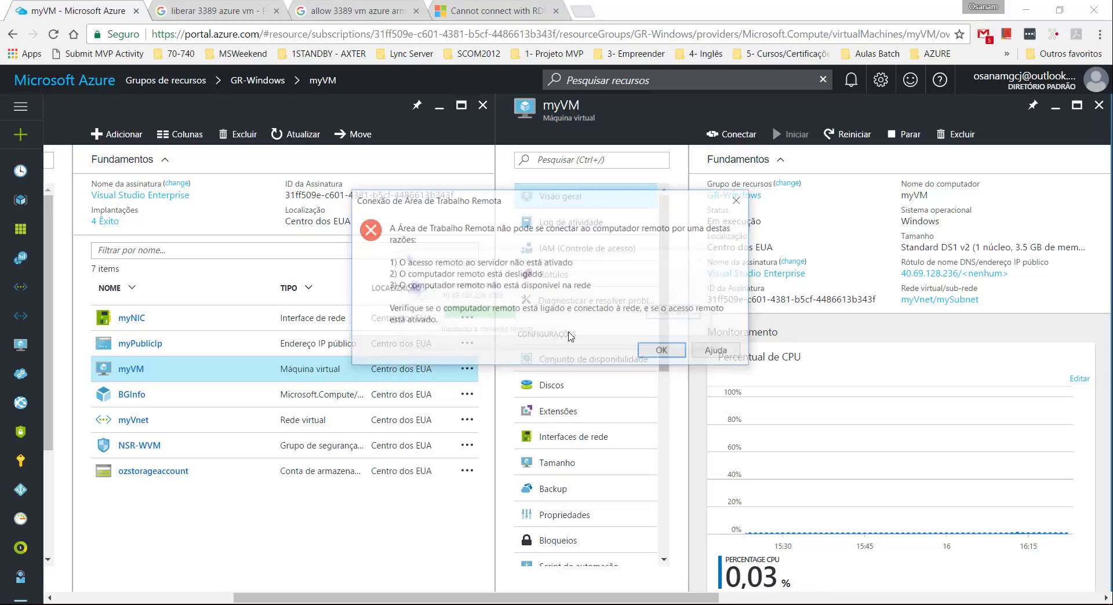
pyautogui.click(672, 354)
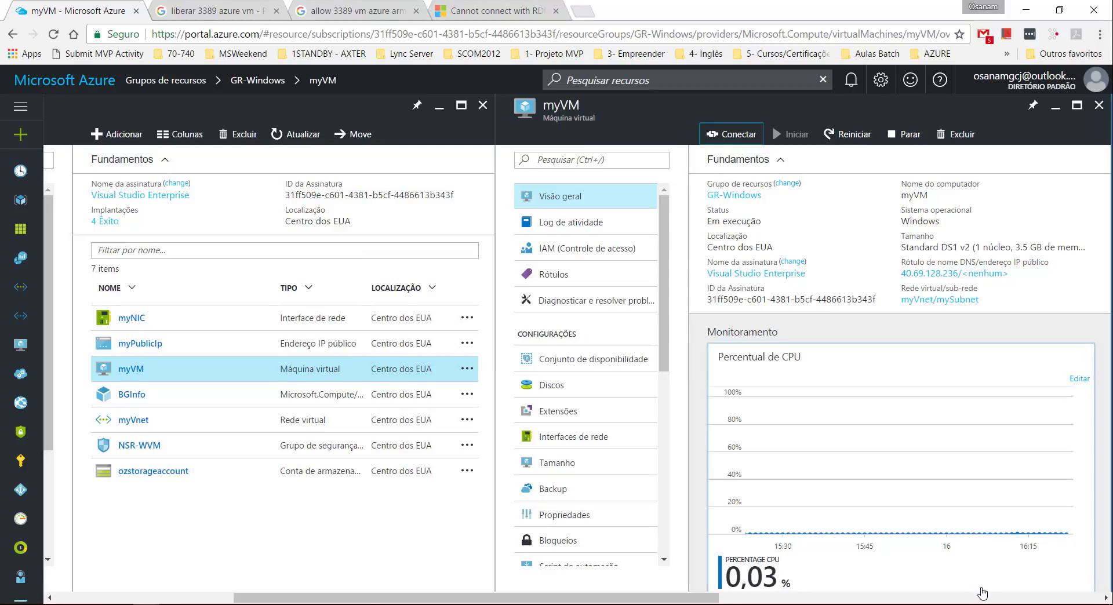
# Open the outbound security rules of NSR-WINDOWS by way of myVM's network interface myNIC.
pyautogui.click(725, 147)
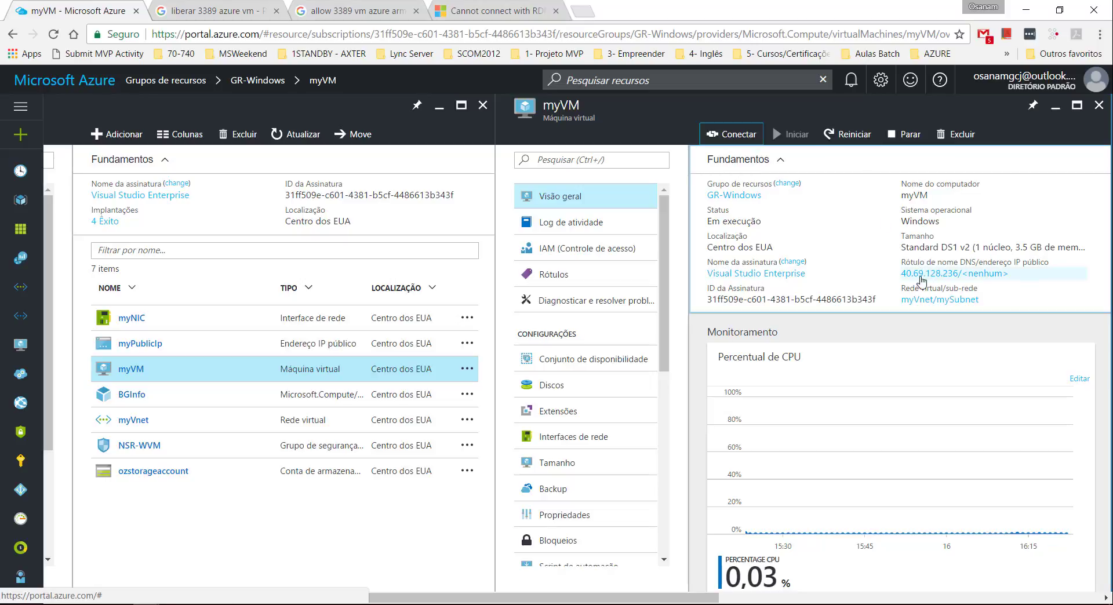
pyautogui.click(550, 436)
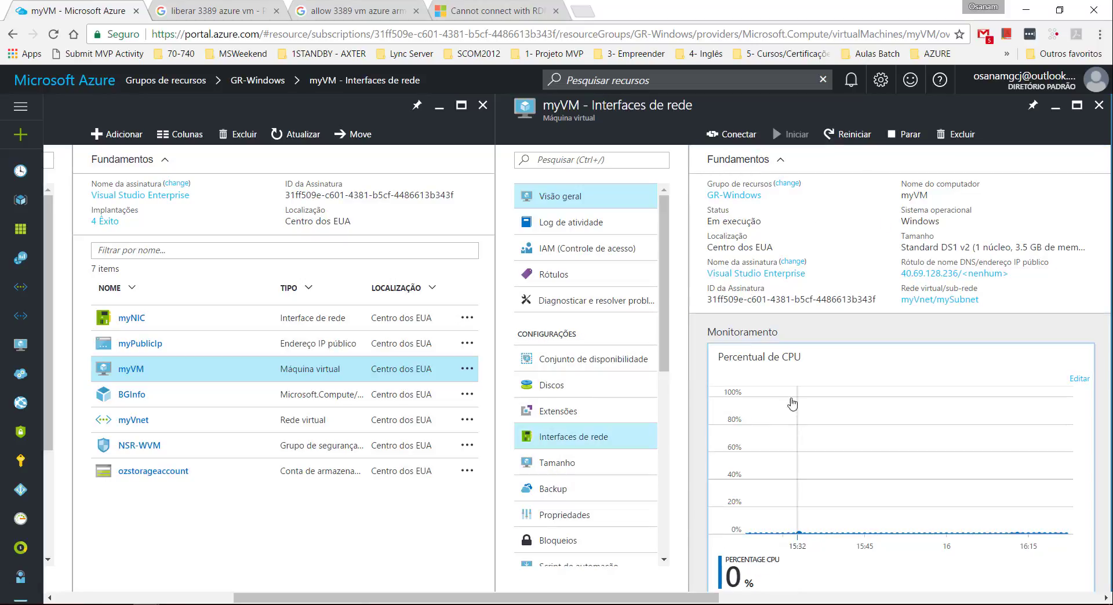
pyautogui.click(809, 212)
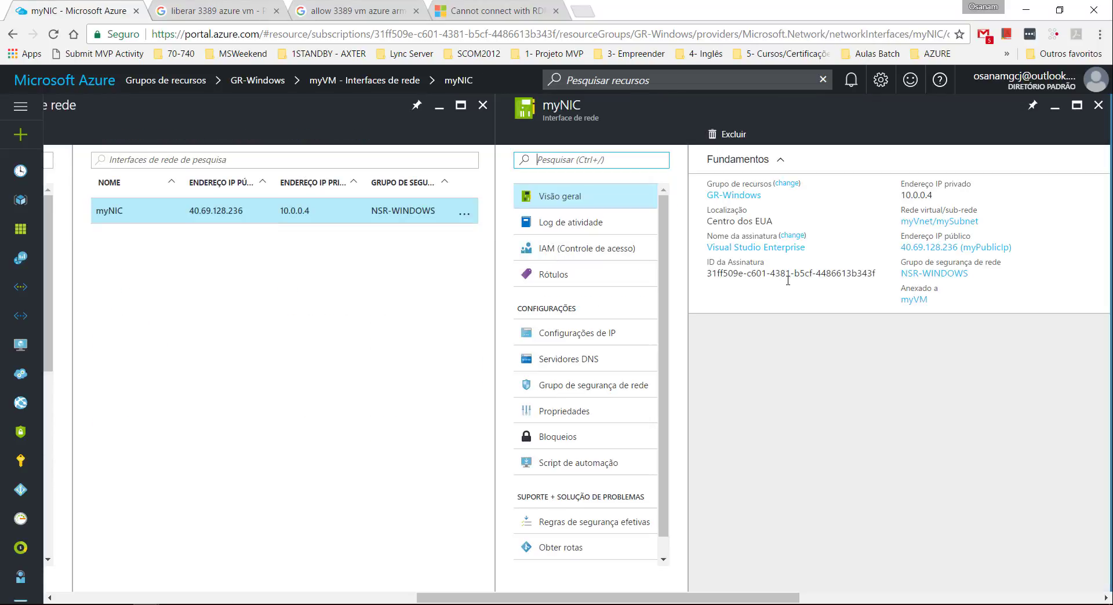
pyautogui.click(932, 277)
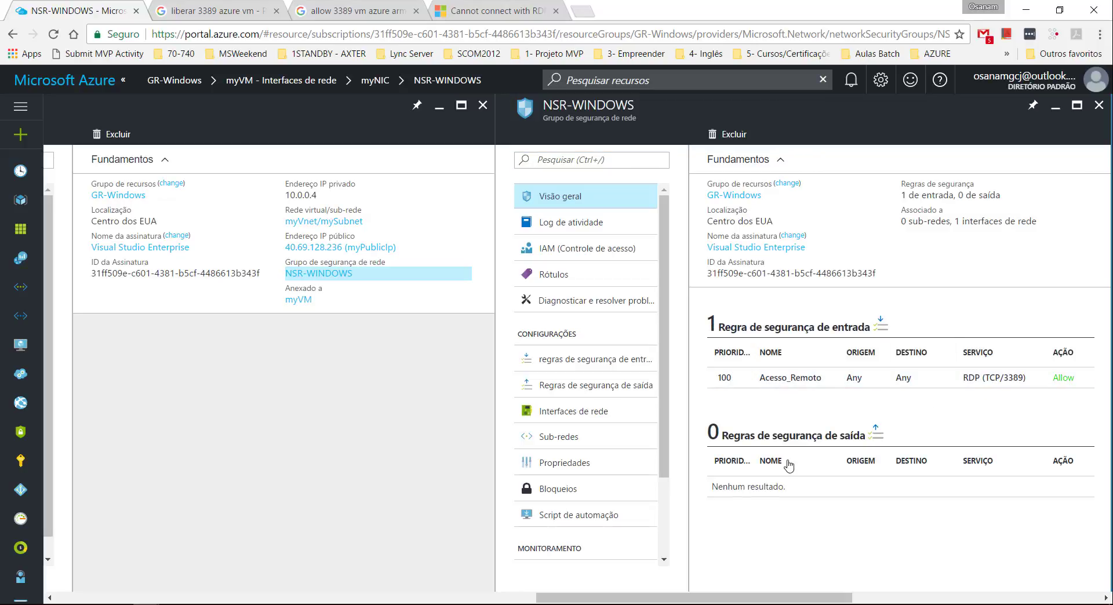
pyautogui.click(745, 438)
# Add an outbound rule named Acesso with priority 100 allowing the RDP service to any destination, and check its creation in the notifications.
pyautogui.click(536, 134)
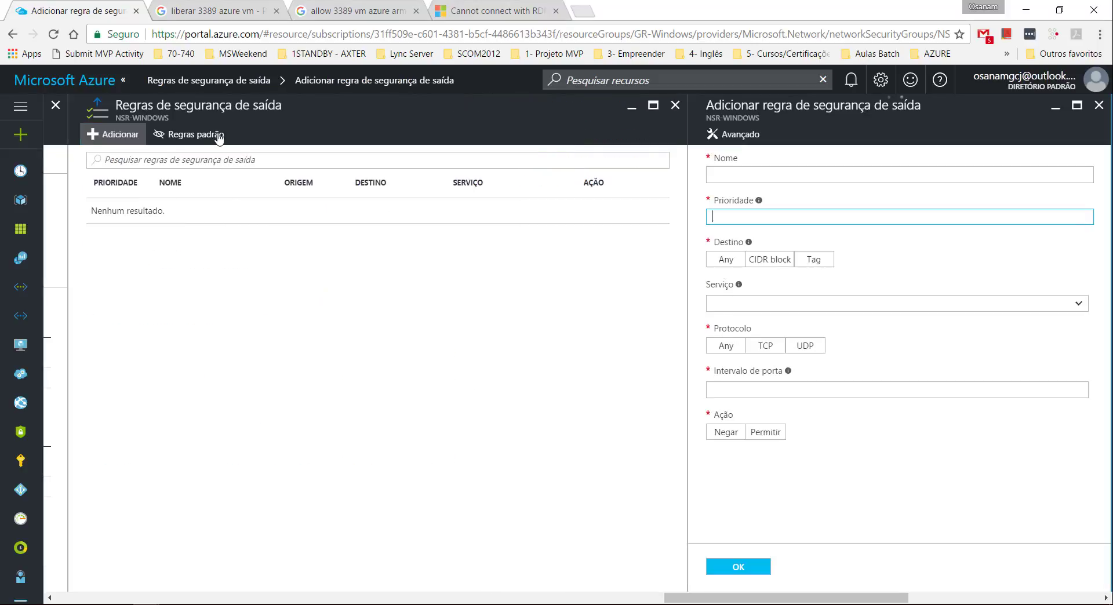
pyautogui.click(219, 136)
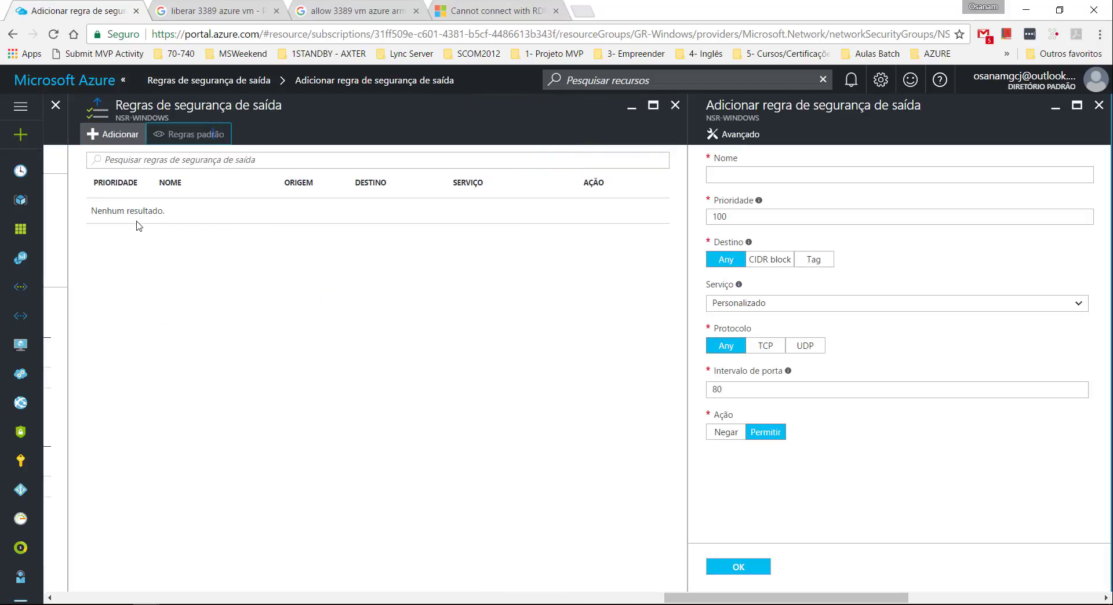
pyautogui.click(206, 138)
pyautogui.click(843, 176)
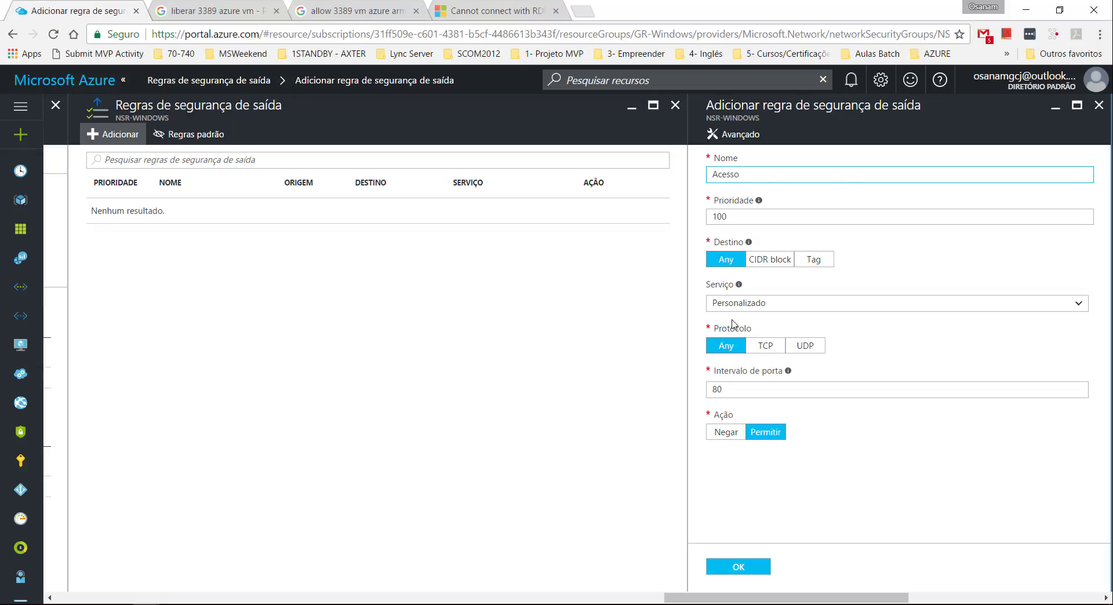
pyautogui.click(733, 305)
pyautogui.click(733, 513)
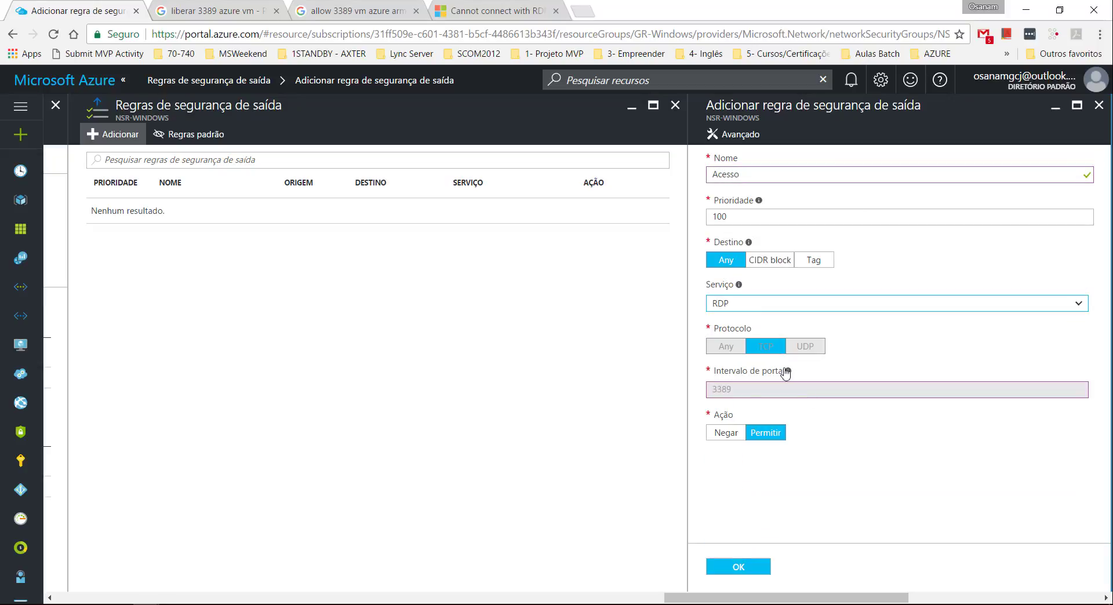
pyautogui.click(739, 567)
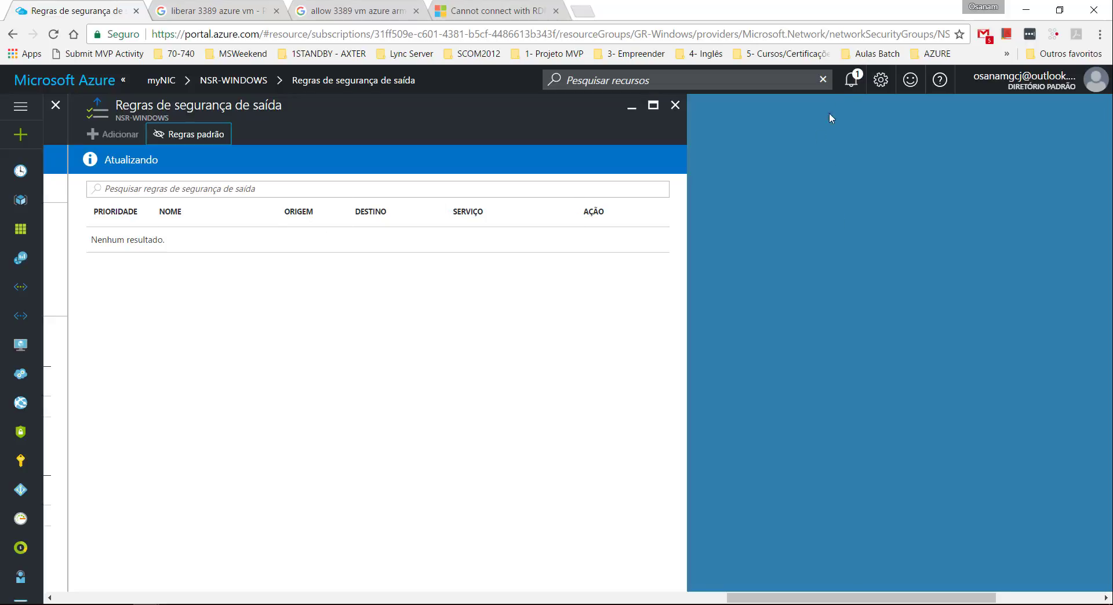
pyautogui.click(850, 80)
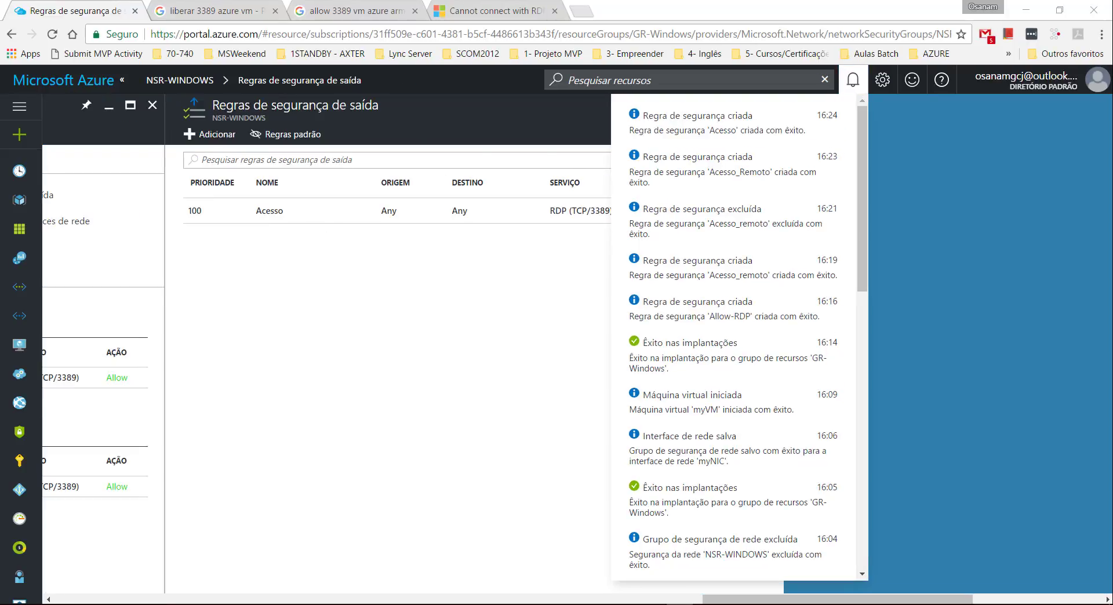
pyautogui.click(795, 117)
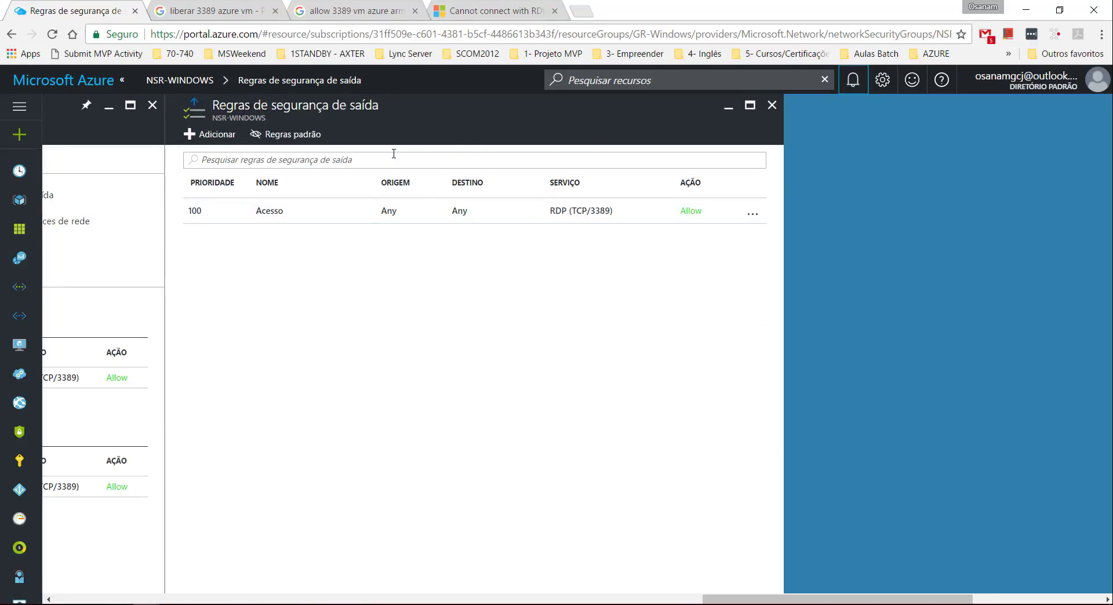
# Close the security group and network interface pages back to GR-Windows and reopen the myVM virtual machine.
pyautogui.click(771, 105)
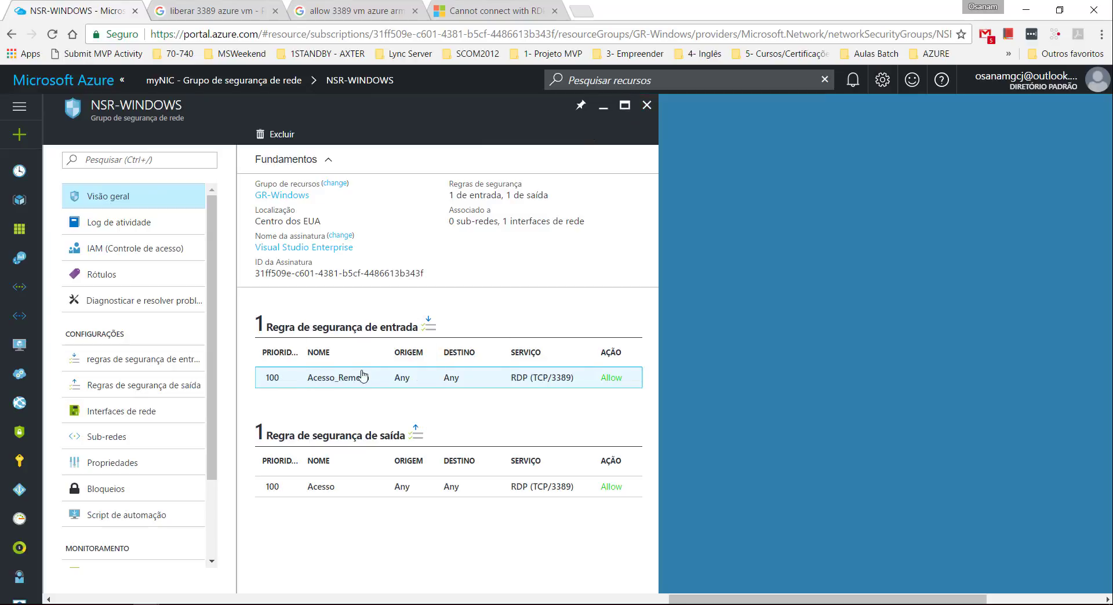
pyautogui.click(650, 113)
pyautogui.click(647, 113)
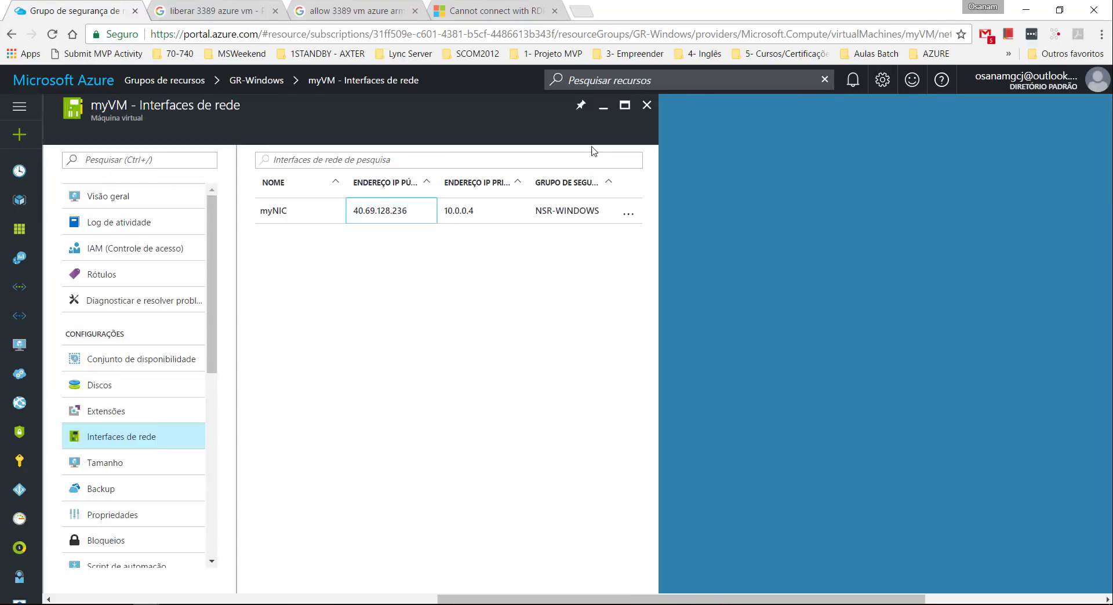
pyautogui.click(647, 113)
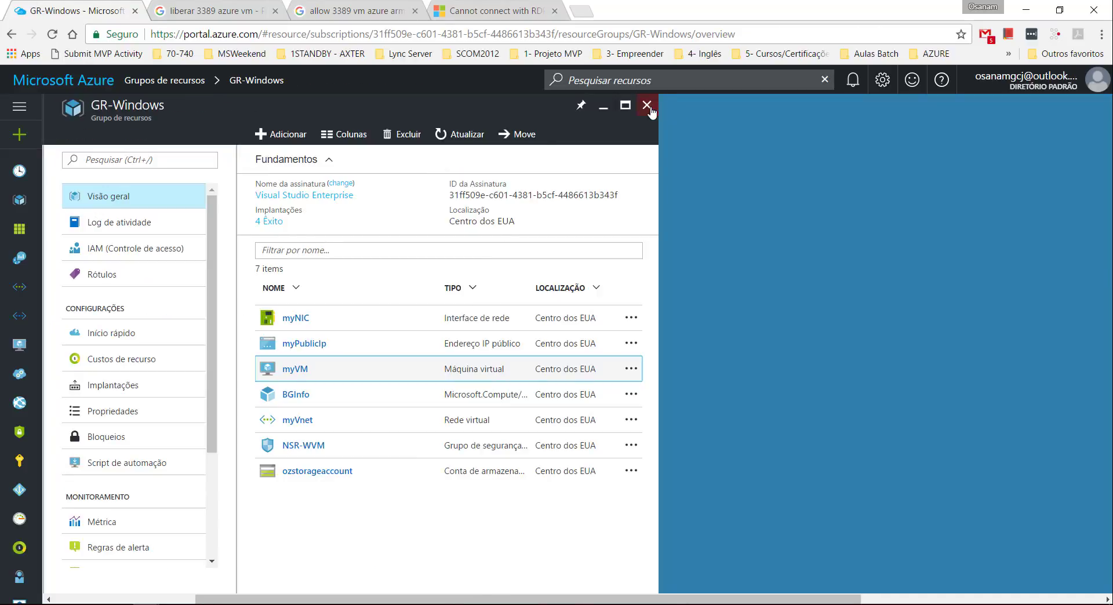
pyautogui.click(296, 376)
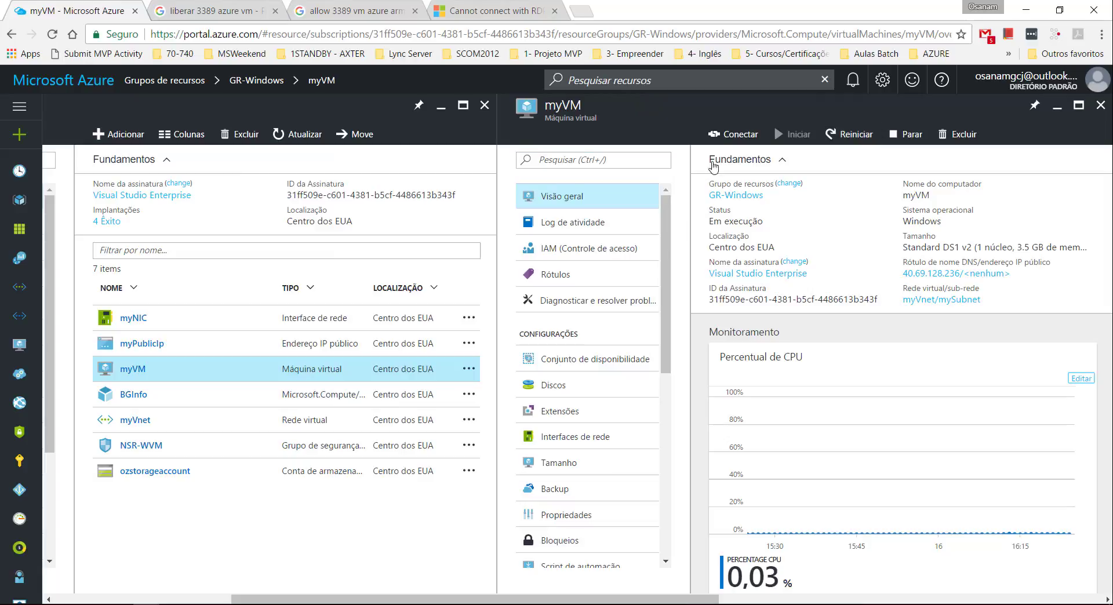
# Download myVM's remote desktop connection file to the desktop, overwriting the existing myVM.rdp.
pyautogui.click(732, 134)
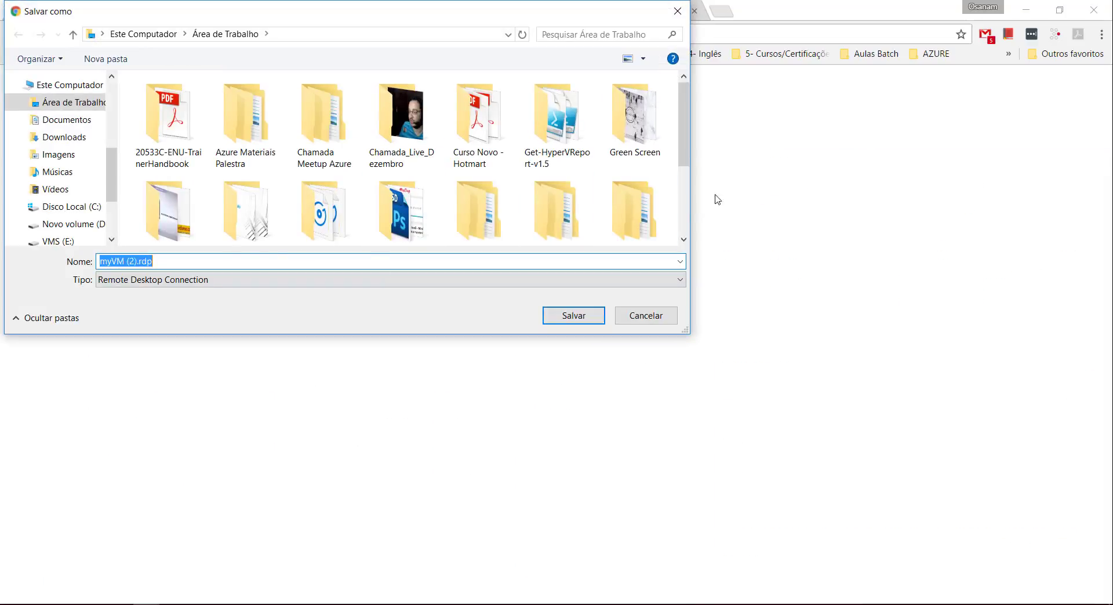
pyautogui.scroll(-3, 571, 191)
pyautogui.click(247, 203)
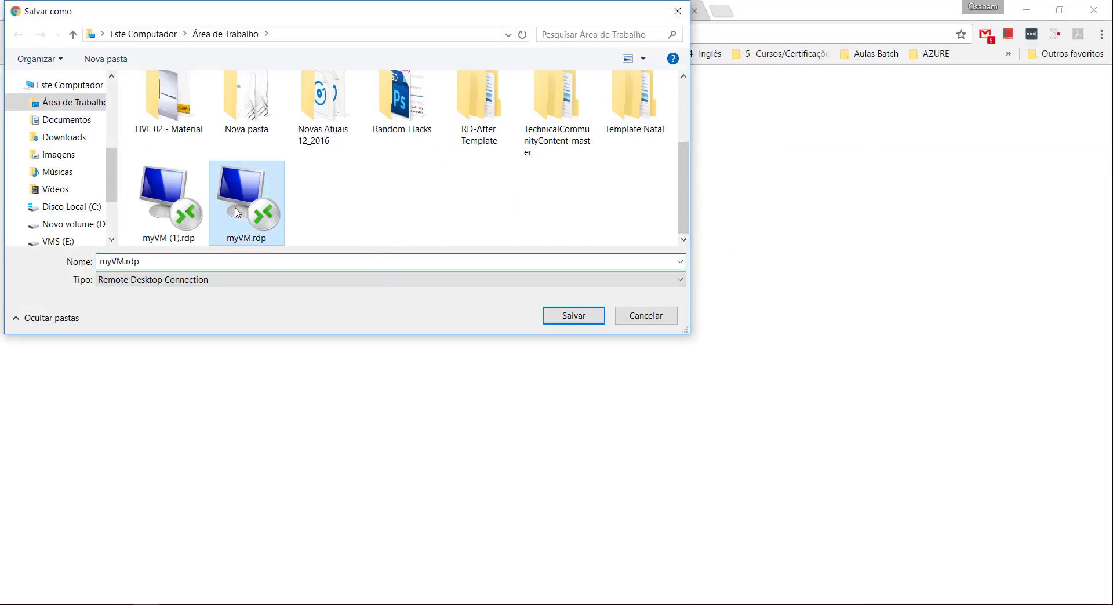
pyautogui.click(559, 318)
pyautogui.click(596, 315)
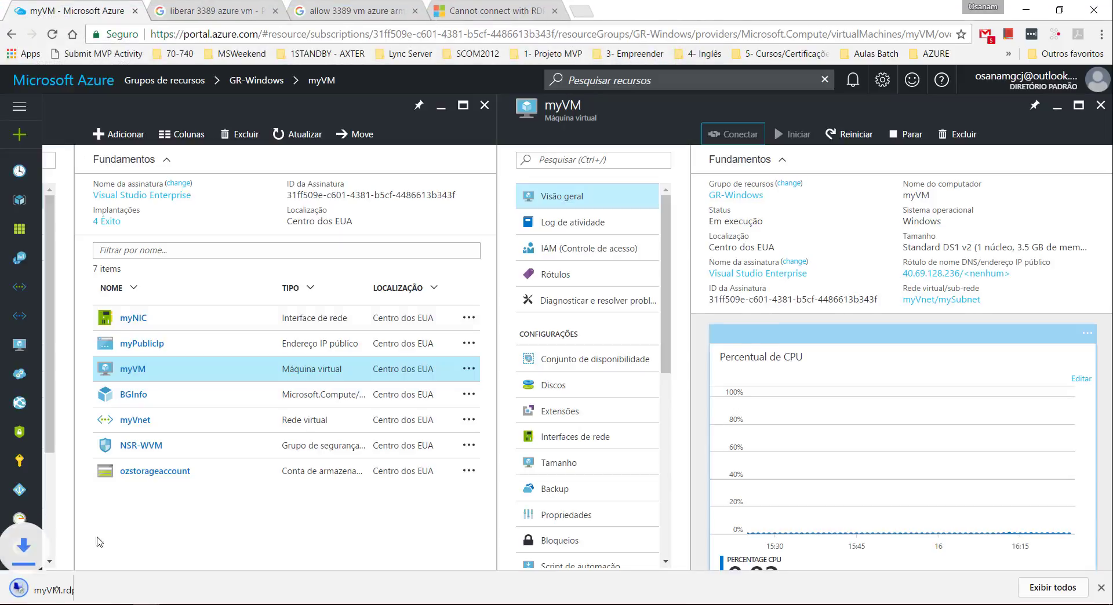
# Connect to the virtual machine with myVM.rdp under a different account, entering the administrator user name and password and accepting the untrusted certificate.
pyautogui.click(51, 591)
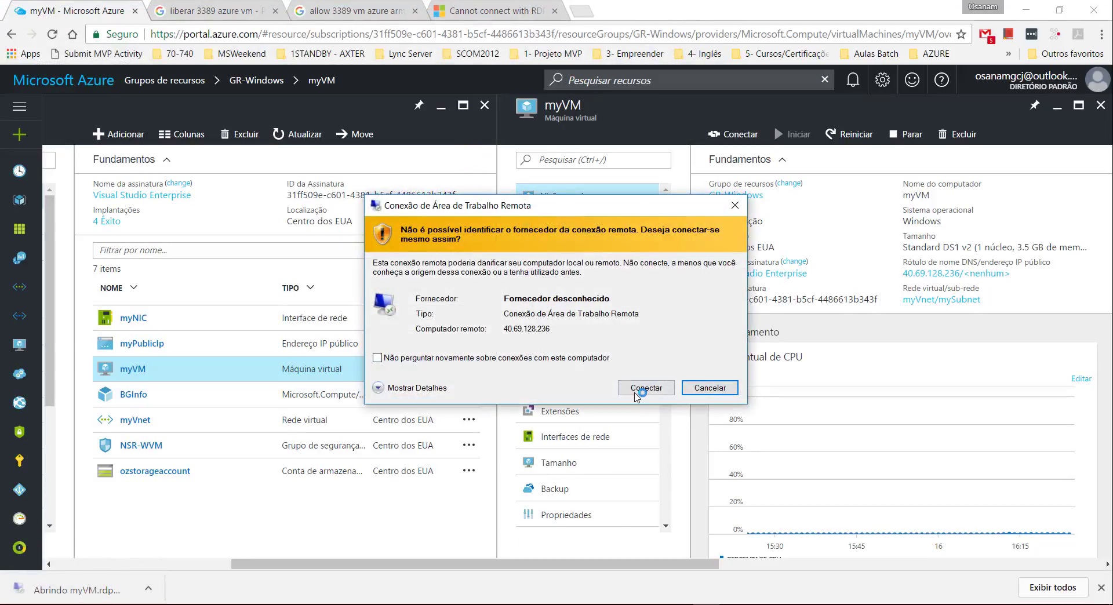
pyautogui.click(642, 389)
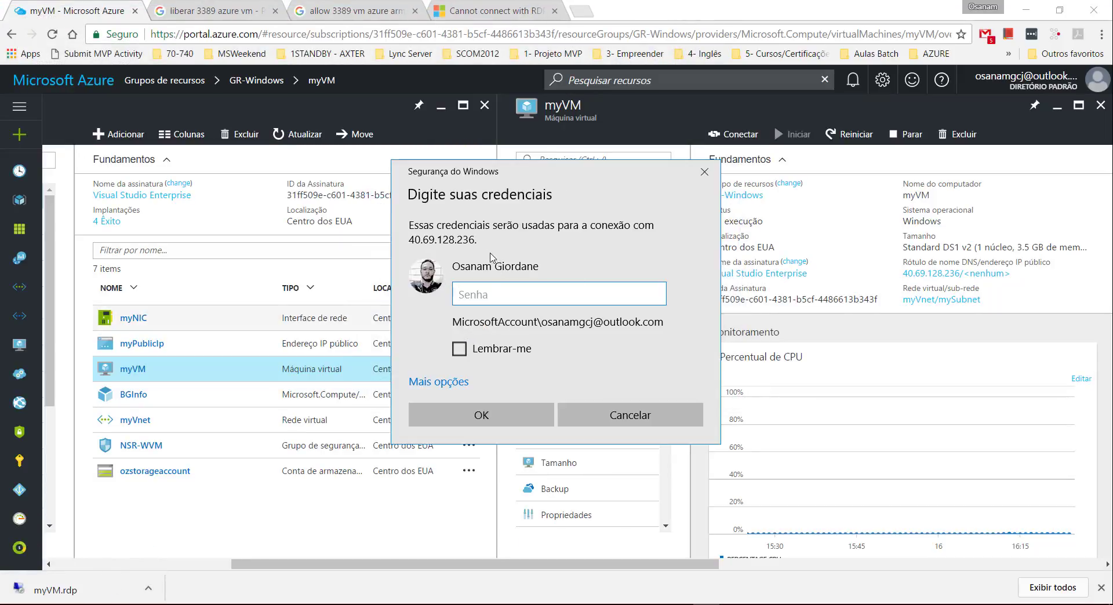
pyautogui.click(438, 382)
pyautogui.click(504, 454)
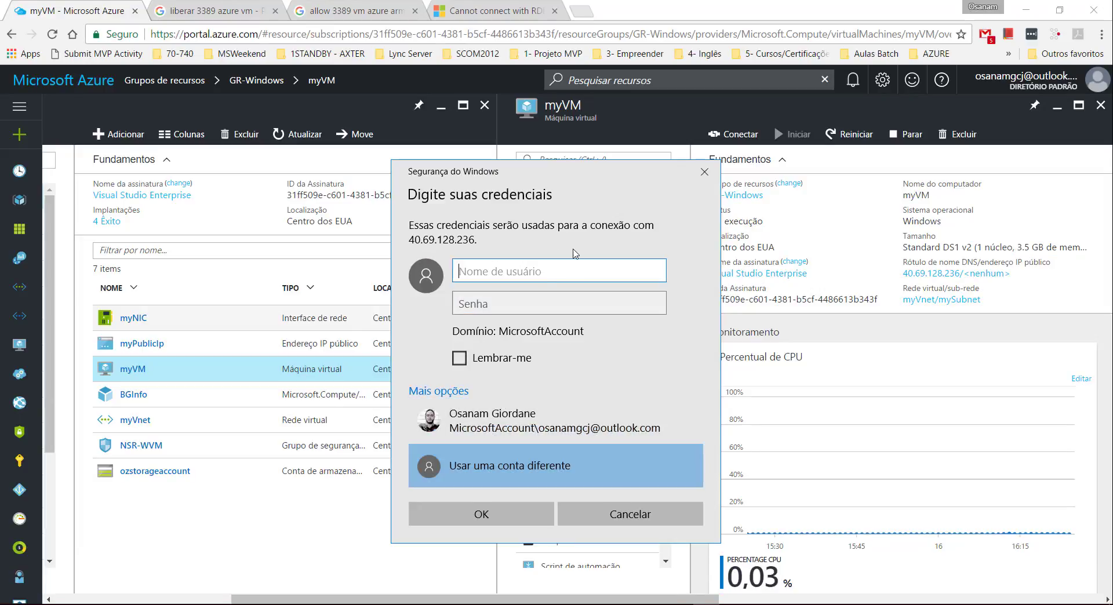
pyautogui.write('adm.ogc')
pyautogui.press('Tab')
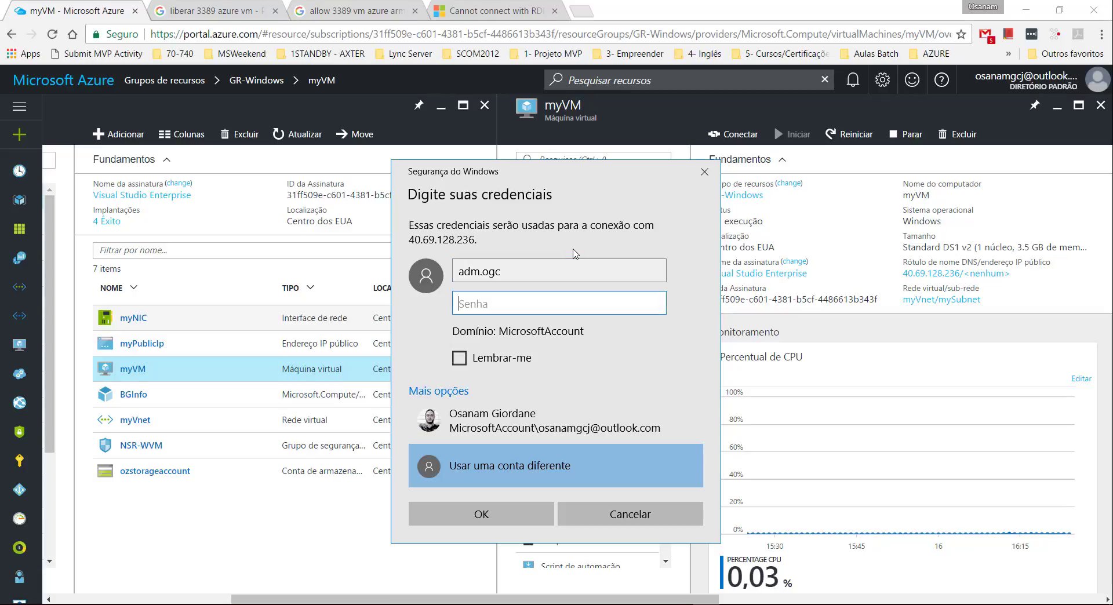
pyautogui.write('****')
pyautogui.press('Return')
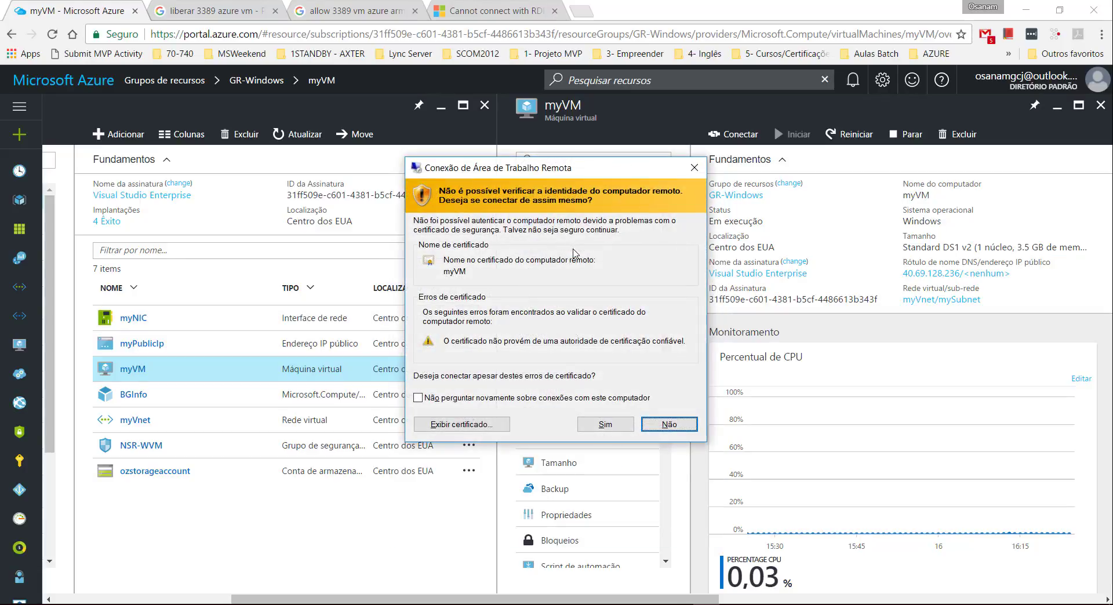
pyautogui.press('Left')
pyautogui.press('Return')
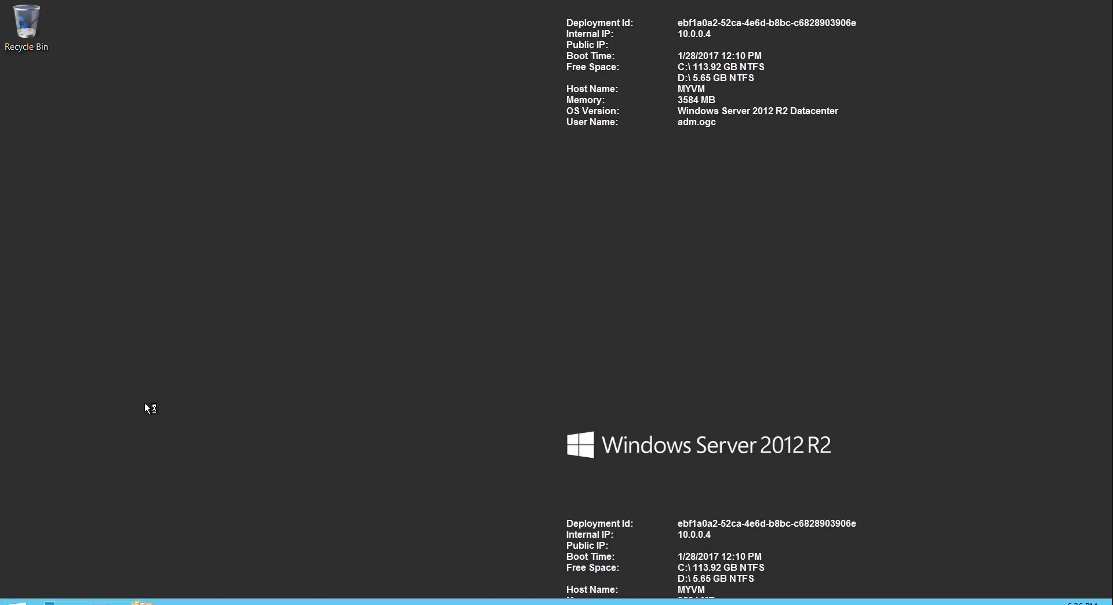
# Disconnect the remote desktop session and return to the Azure portal.
pyautogui.moveTo(667, 2)
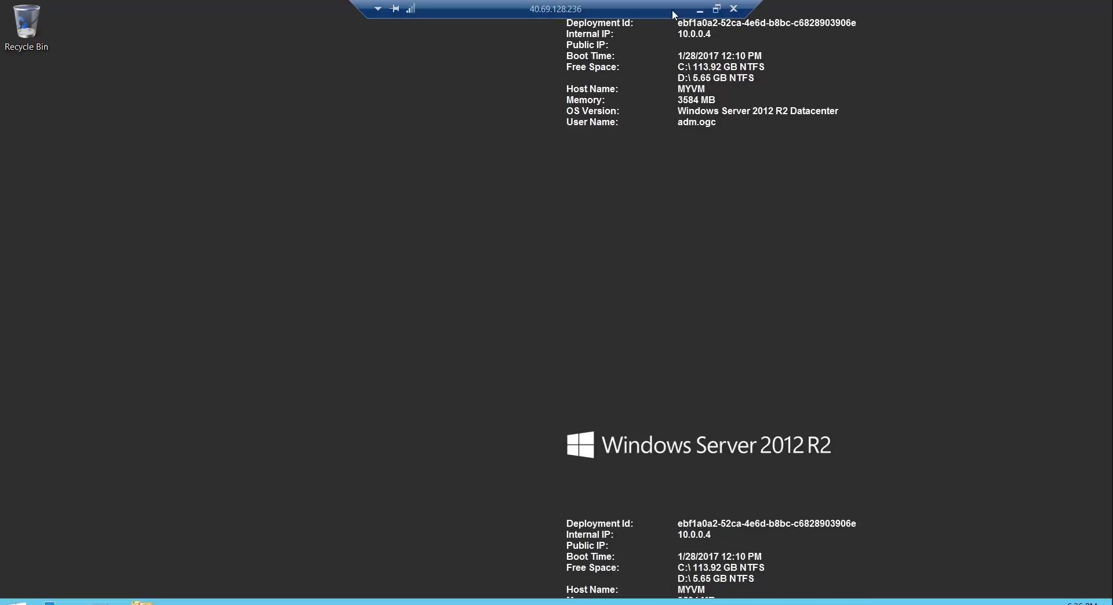
pyautogui.click(734, 9)
pyautogui.click(615, 339)
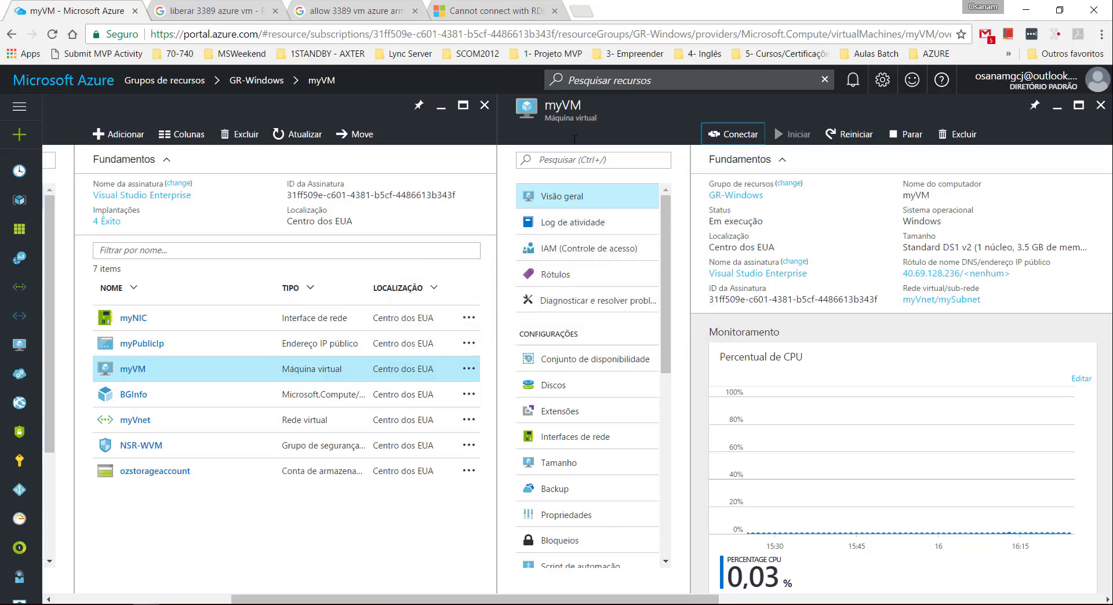
# Close the myVM page and open the DNS server settings of the myNIC network interface.
pyautogui.click(1100, 106)
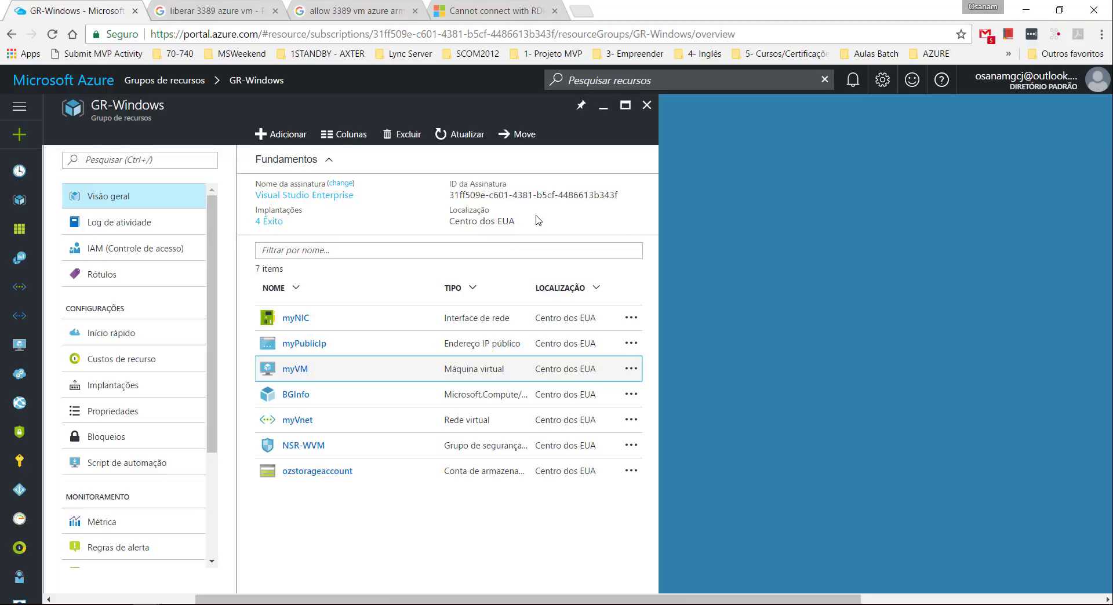
pyautogui.click(298, 325)
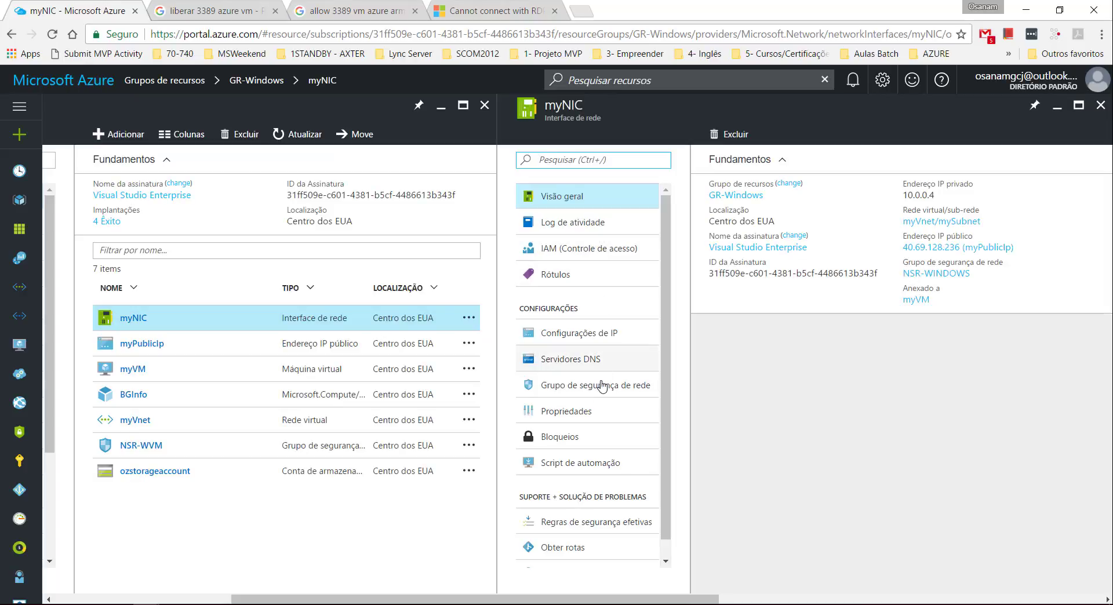
pyautogui.click(558, 362)
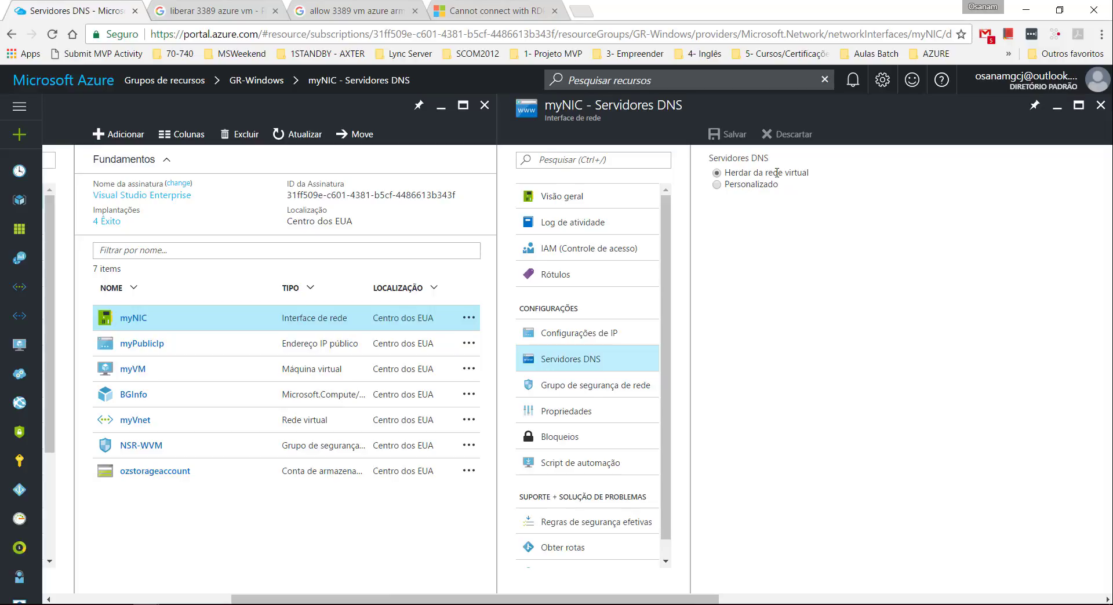
# Try the custom DNS server option for myNIC, leaving the server address empty, and close the settings discarding the edits.
pyautogui.click(717, 185)
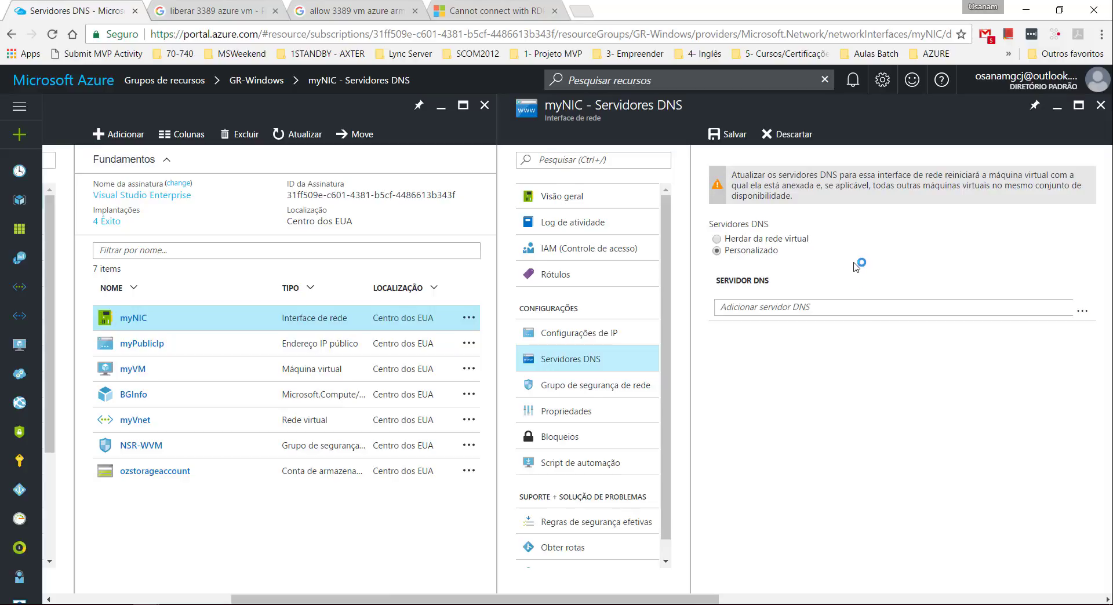
pyautogui.click(758, 306)
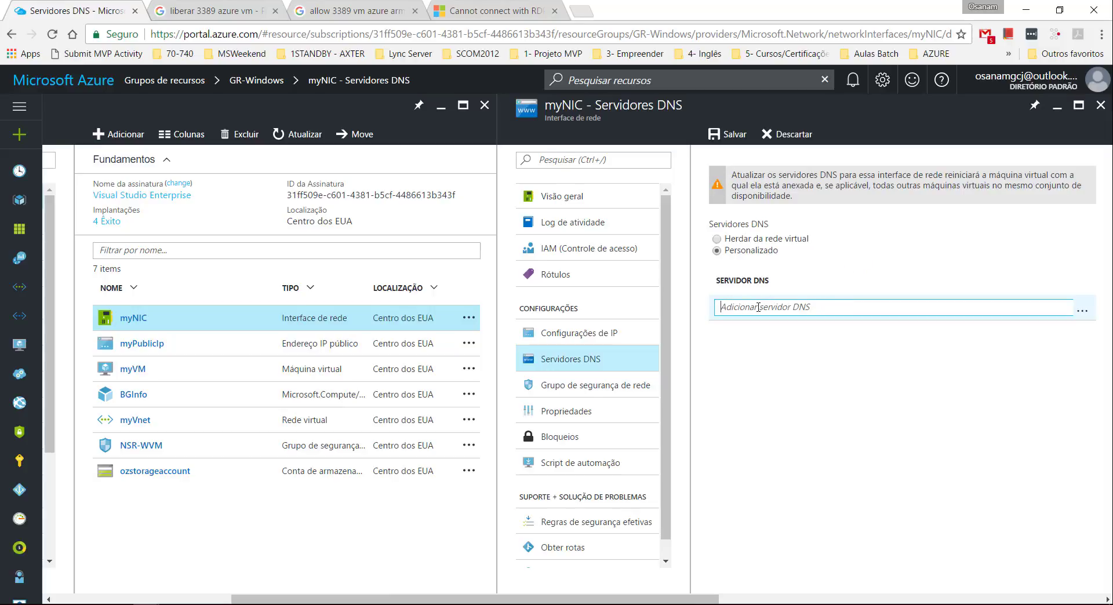
pyautogui.click(1082, 313)
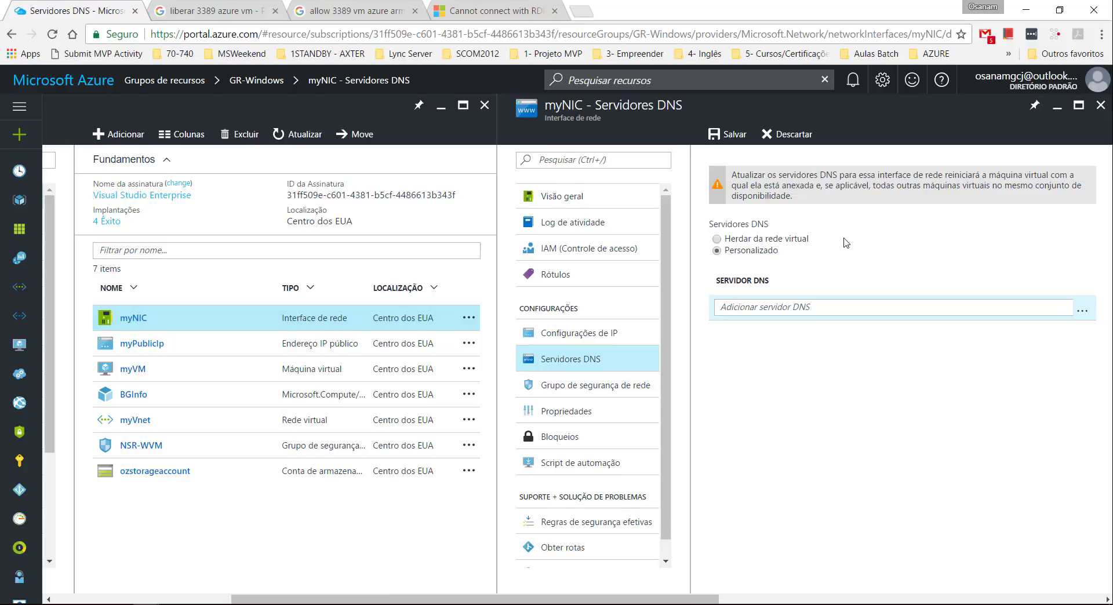
pyautogui.click(1100, 105)
pyautogui.click(622, 139)
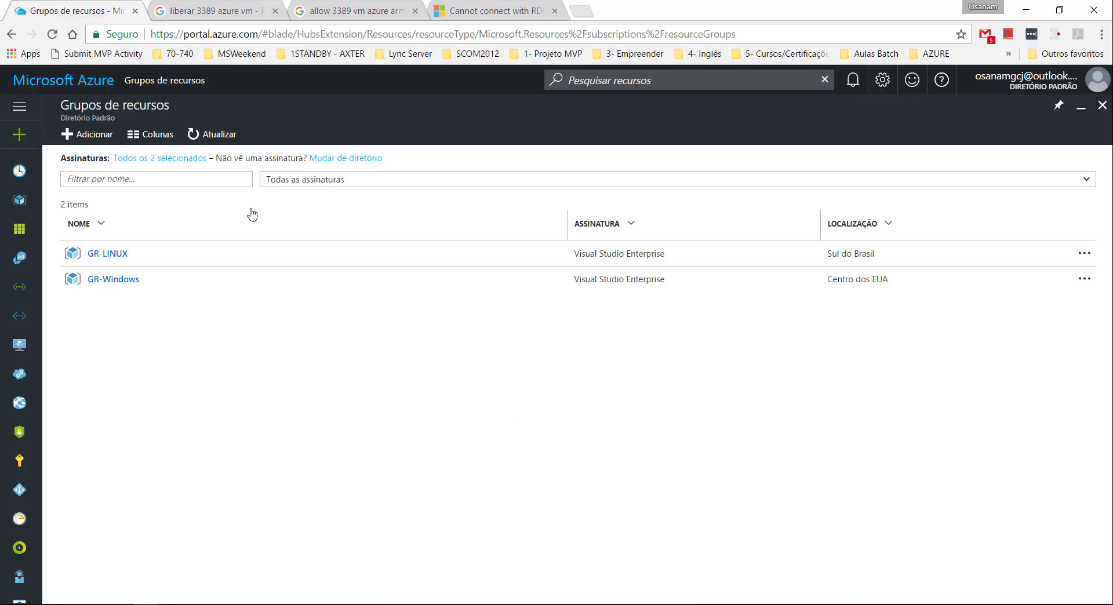
# Close the three other browser tabs with the 3389 searches and the RDP article, keeping only the Azure portal.
pyautogui.click(274, 13)
pyautogui.click(275, 13)
pyautogui.click(275, 12)
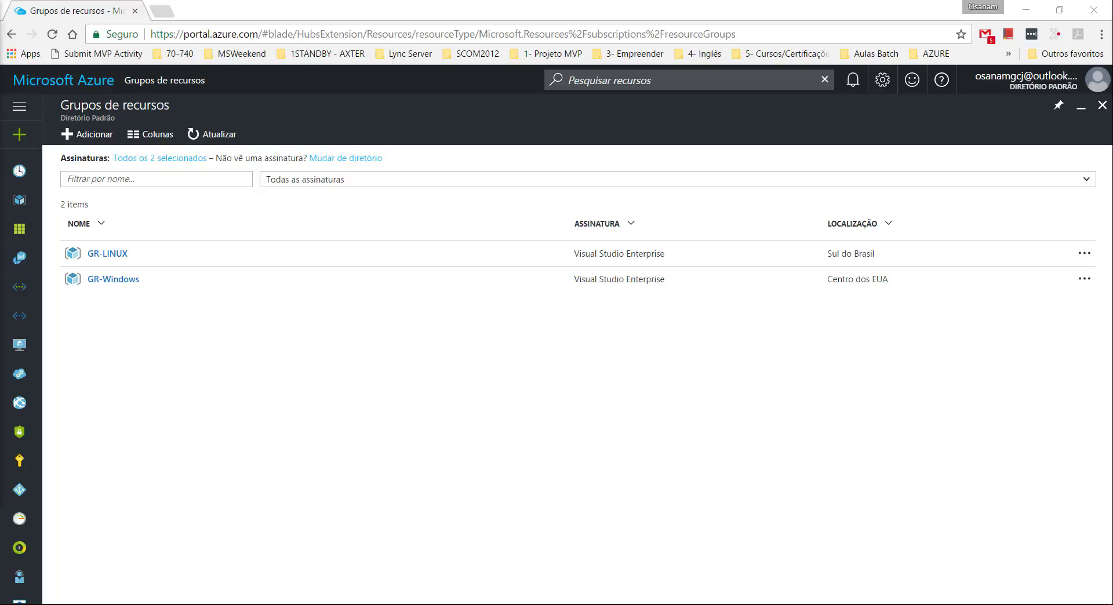
# Examine the network ACL PowerShell steps in the Microsoft documentation window, and move that window back off the screen.
pyautogui.moveTo(152, 228); pyautogui.dragTo(376, 59)
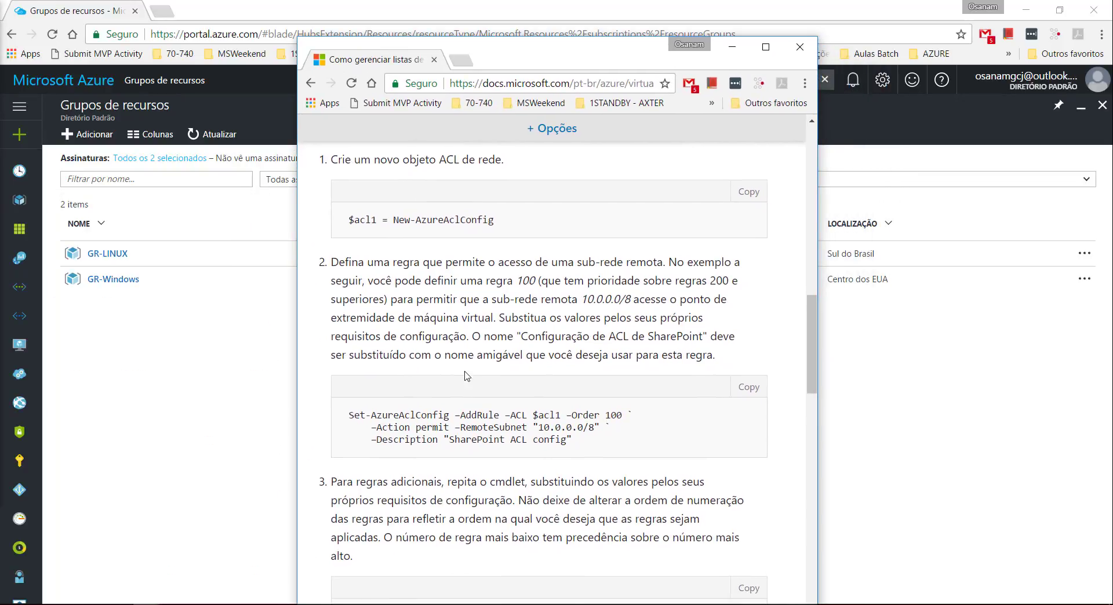
pyautogui.scroll(-2, 464, 375)
pyautogui.scroll(2, 417, 260)
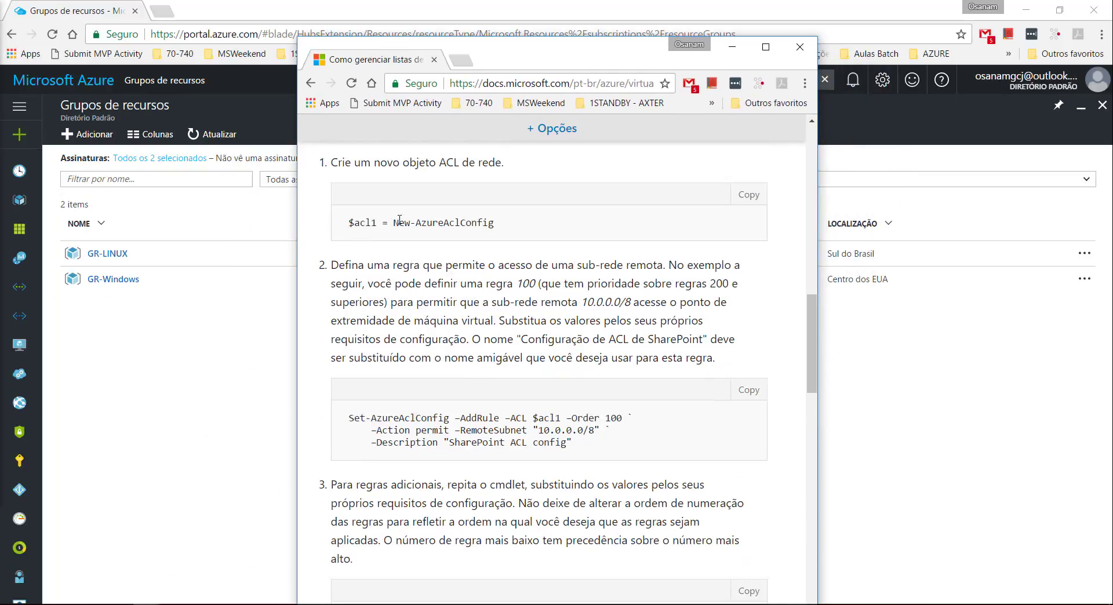
pyautogui.scroll(-2, 423, 387)
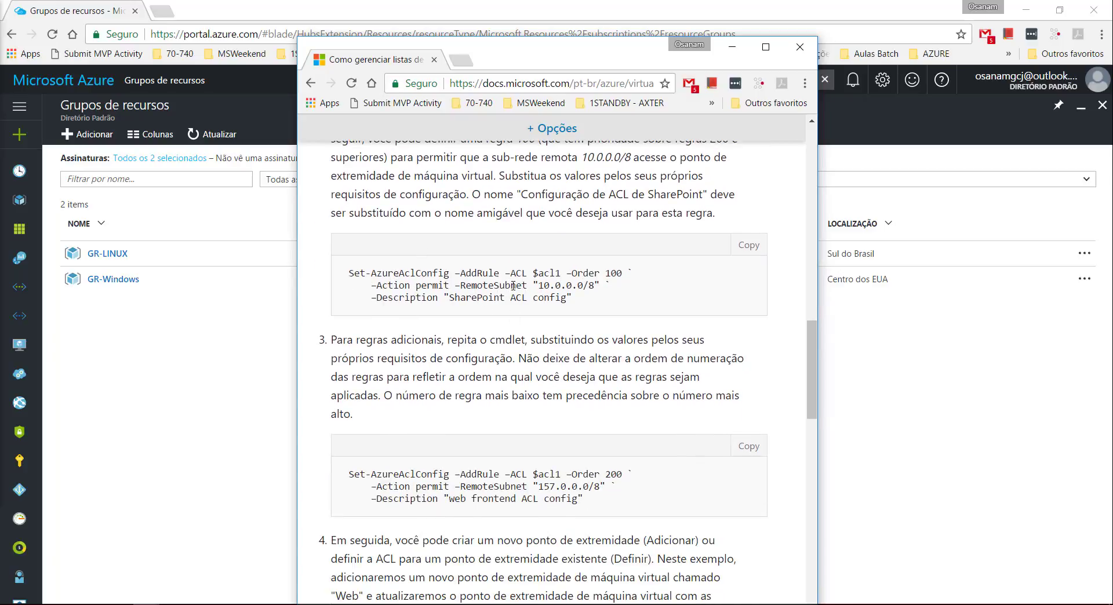
pyautogui.scroll(-3, 513, 285)
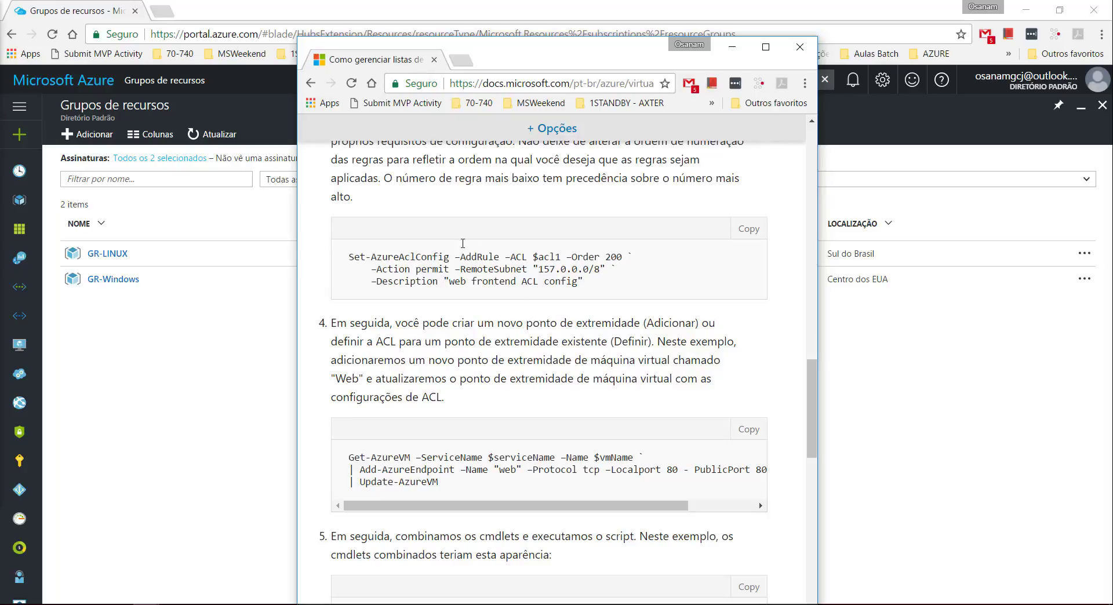
pyautogui.moveTo(400, 56); pyautogui.dragTo(0, 35)
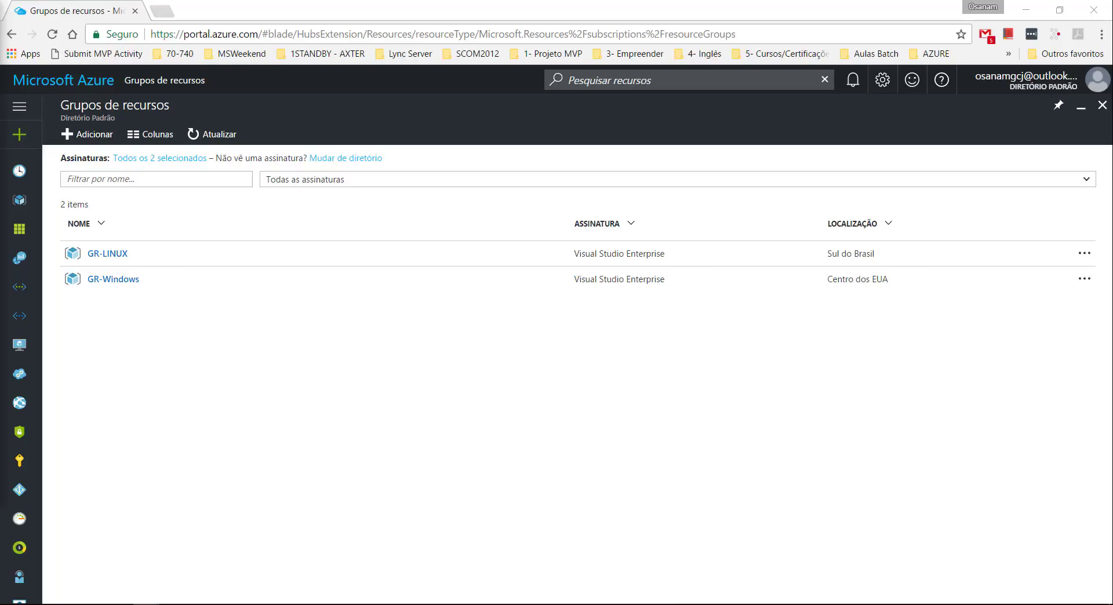
# Look through the GR-Windows and GR-LINUX resource groups and open the load balancer LB-MANASO.
pyautogui.click(113, 279)
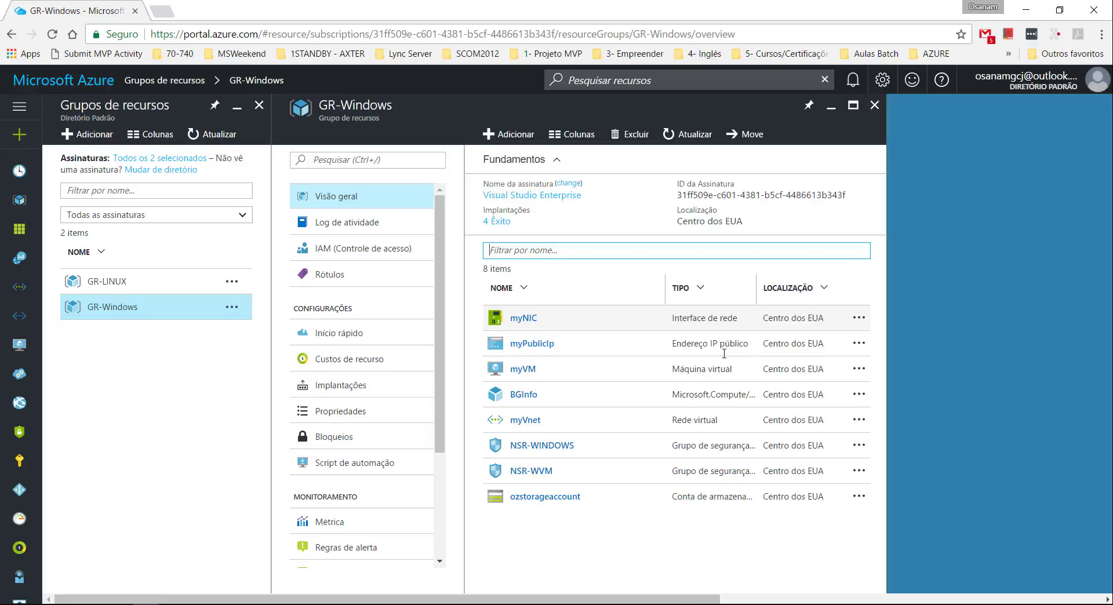
pyautogui.click(120, 287)
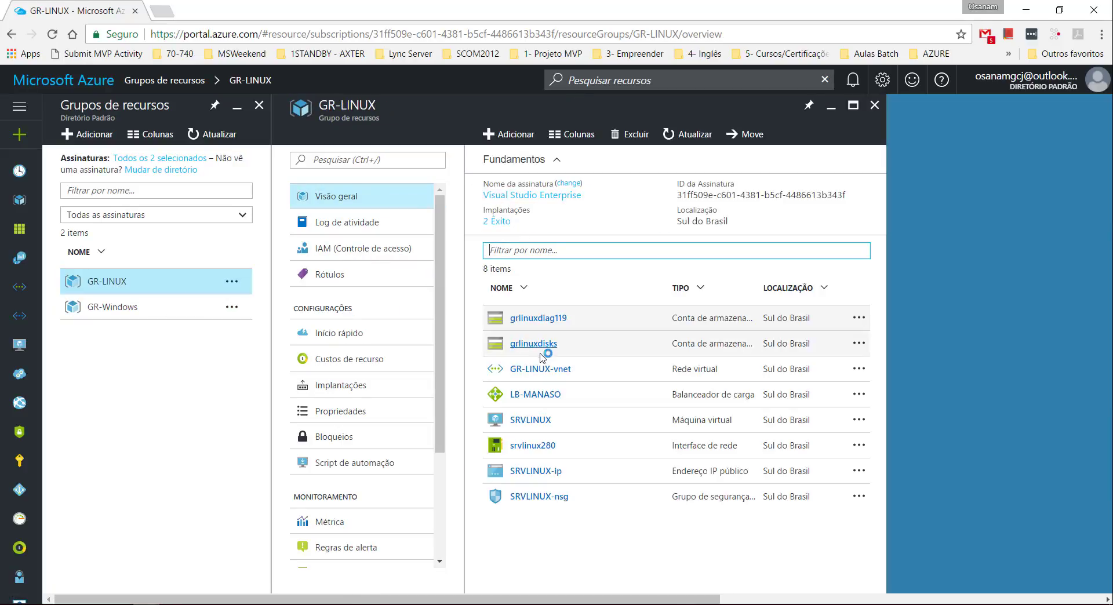
pyautogui.click(530, 394)
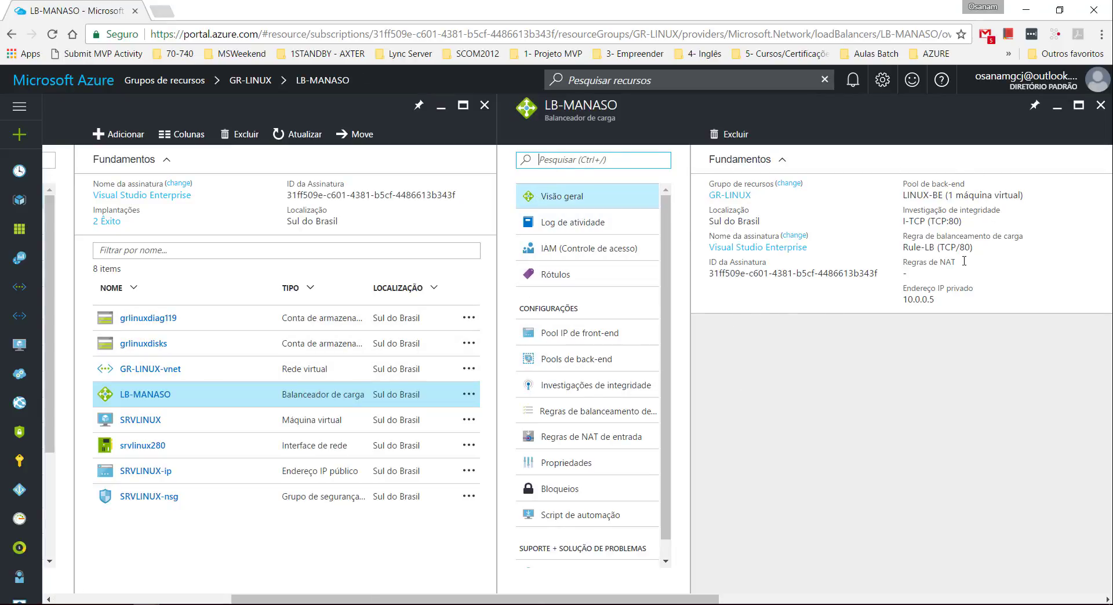
# Examine LB-MANASO's LoadBalancerFrontEnd front-end IP configuration and its LINUX-BE back-end pool.
pyautogui.click(587, 336)
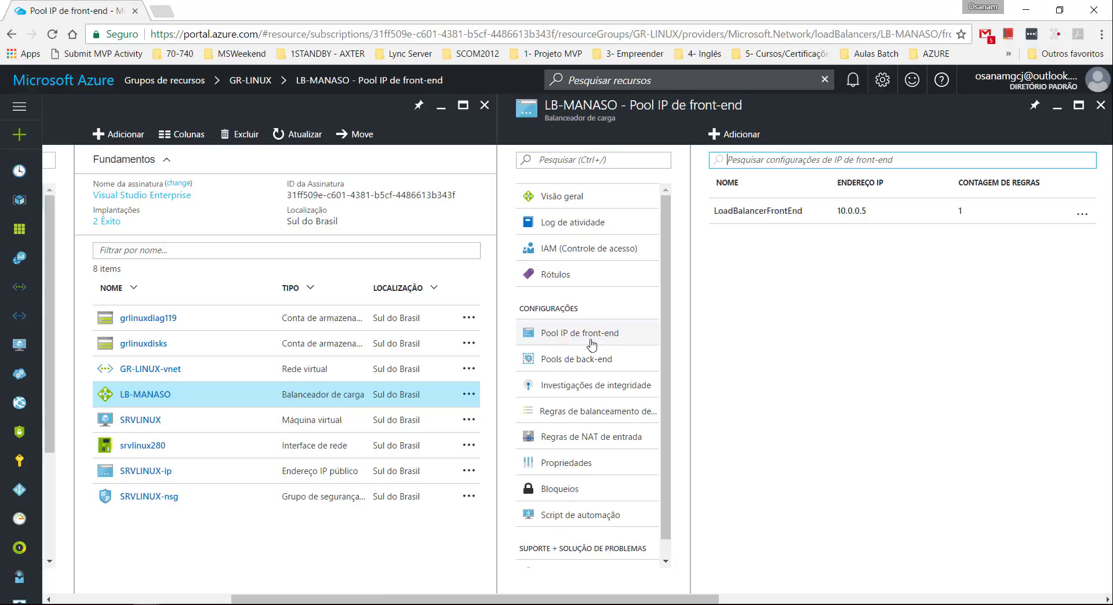
pyautogui.click(768, 214)
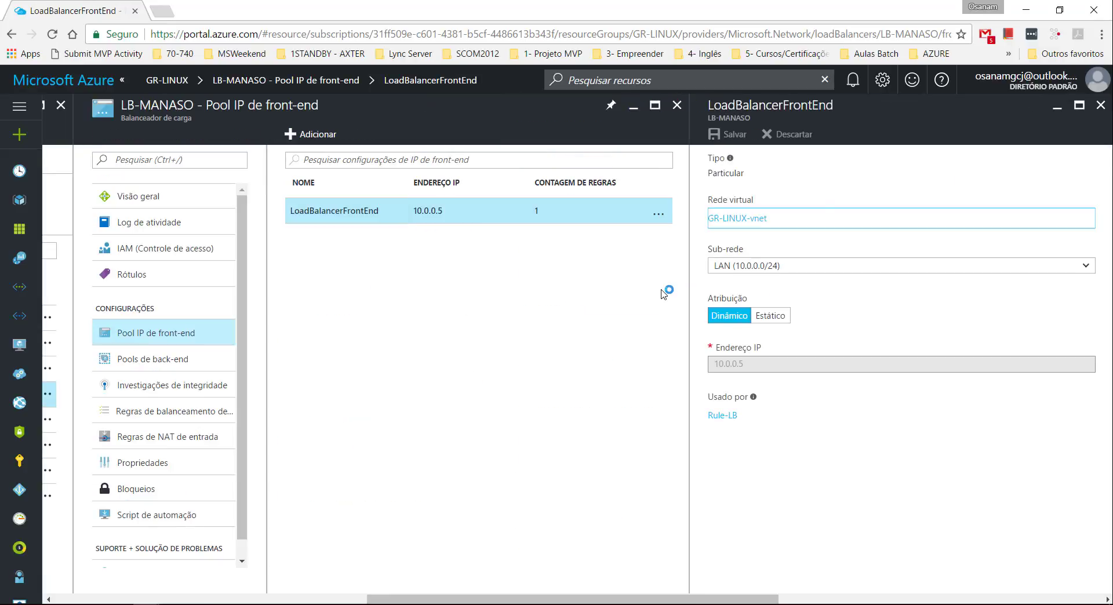
pyautogui.click(816, 270)
pyautogui.click(816, 271)
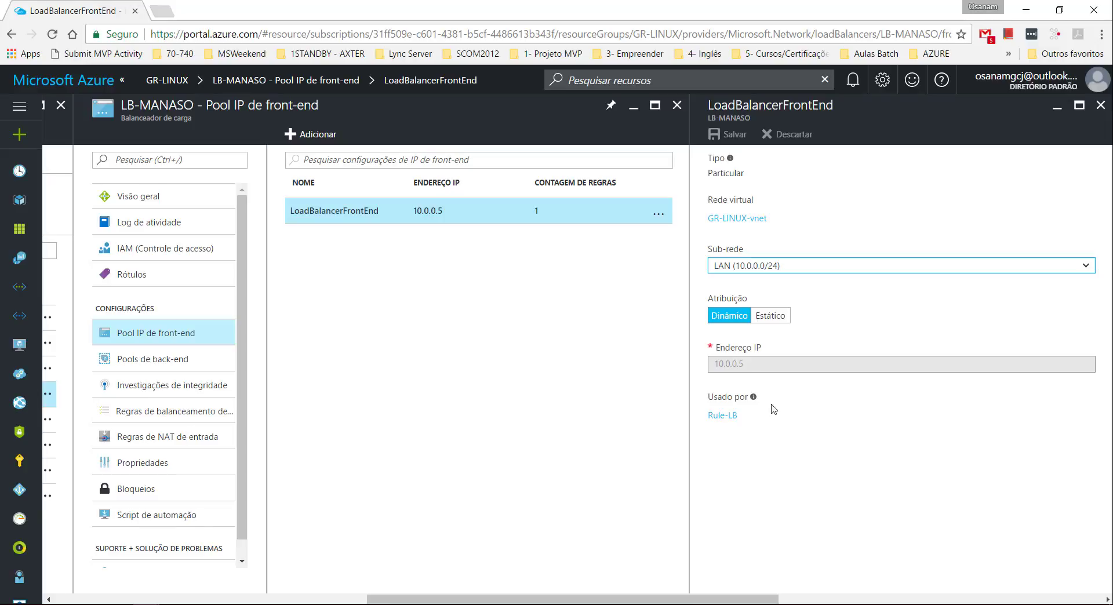
pyautogui.click(180, 364)
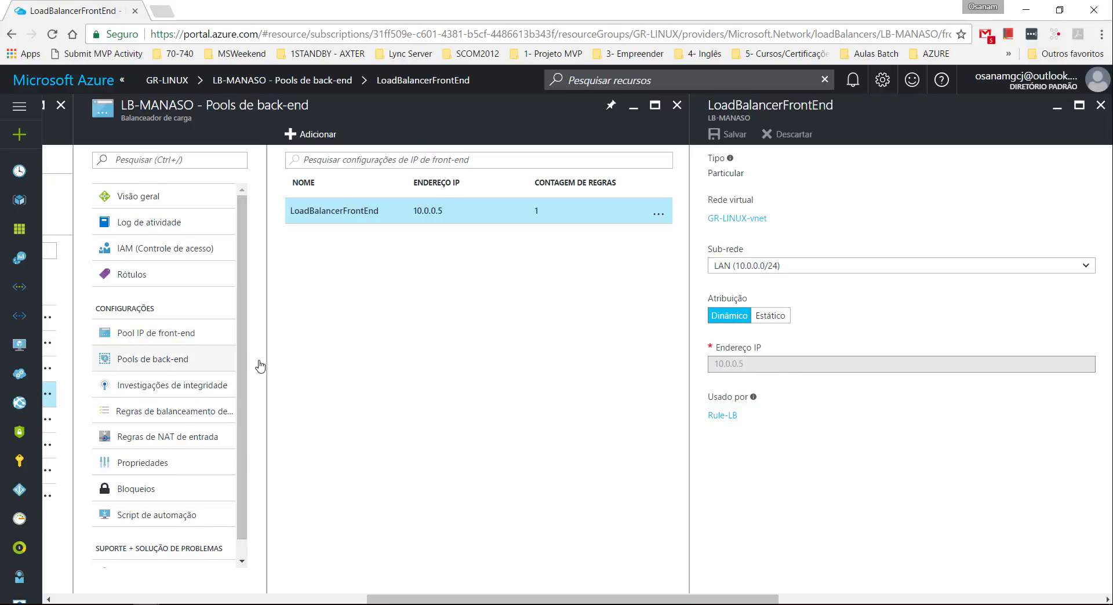
pyautogui.click(328, 215)
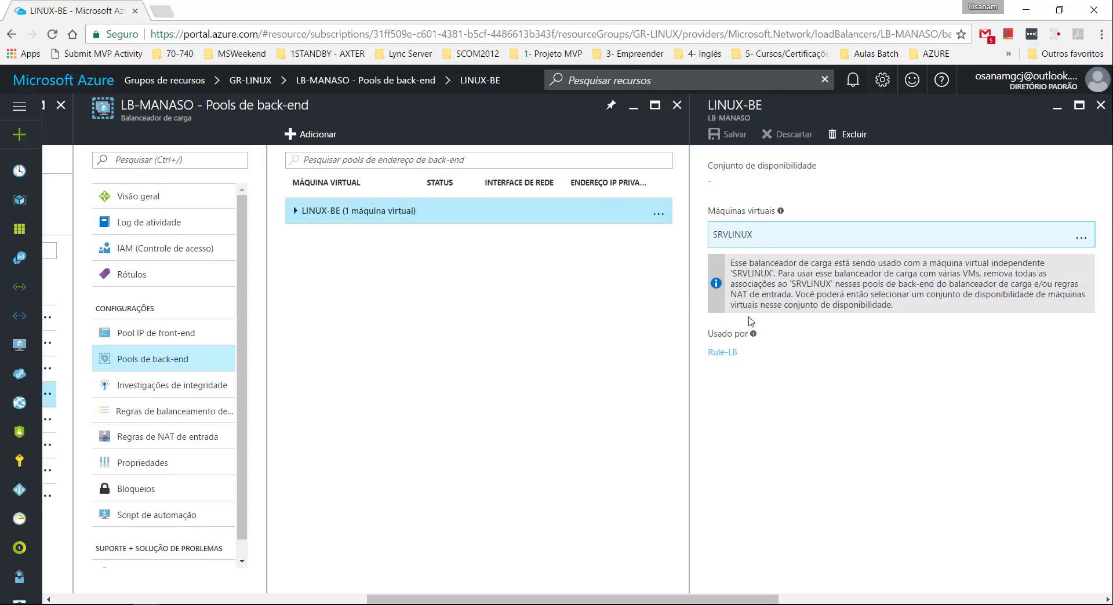
# Review LB-MANASO's I-TCP health probe with the HTTP protocol option, discard the edit and close the load balancer.
pyautogui.click(142, 396)
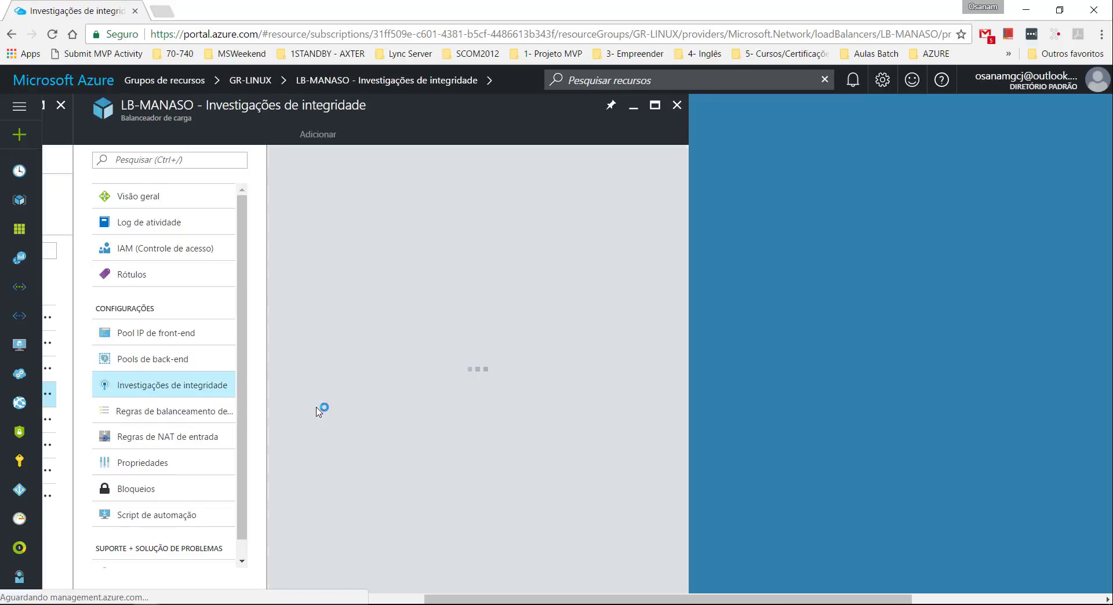
pyautogui.click(437, 223)
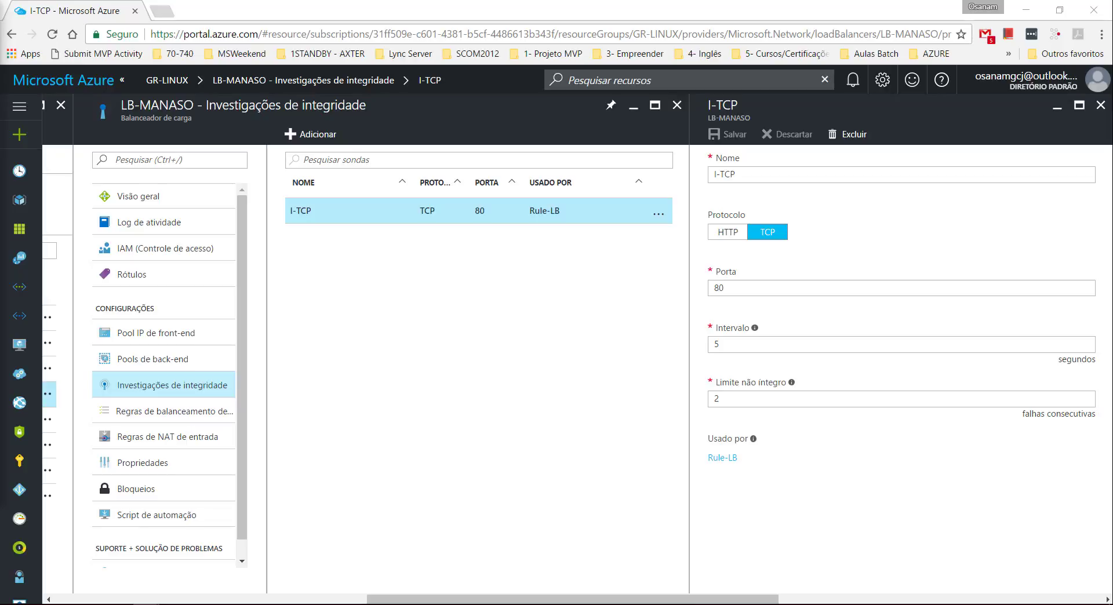
pyautogui.click(729, 232)
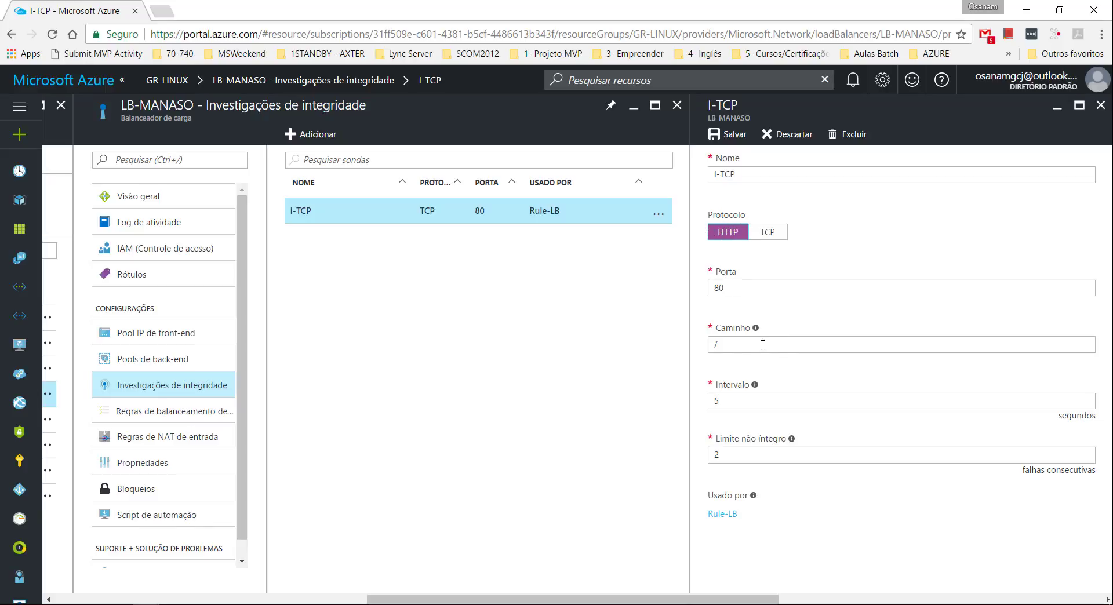
pyautogui.moveTo(754, 331)
pyautogui.moveTo(791, 441)
pyautogui.hotkey('alt', 'Tab')
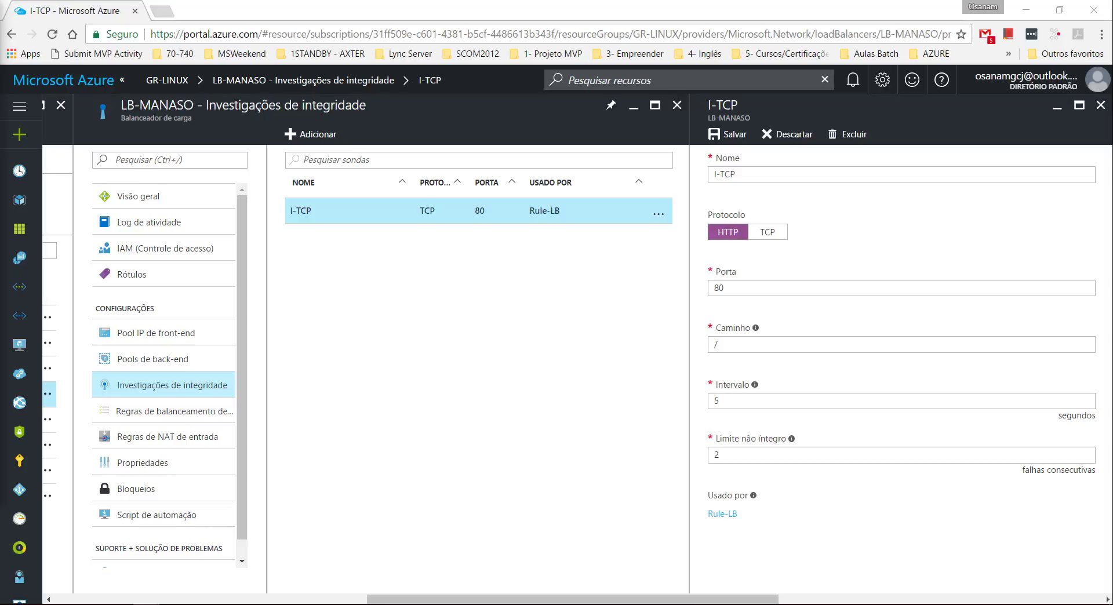
pyautogui.click(1100, 105)
pyautogui.click(614, 139)
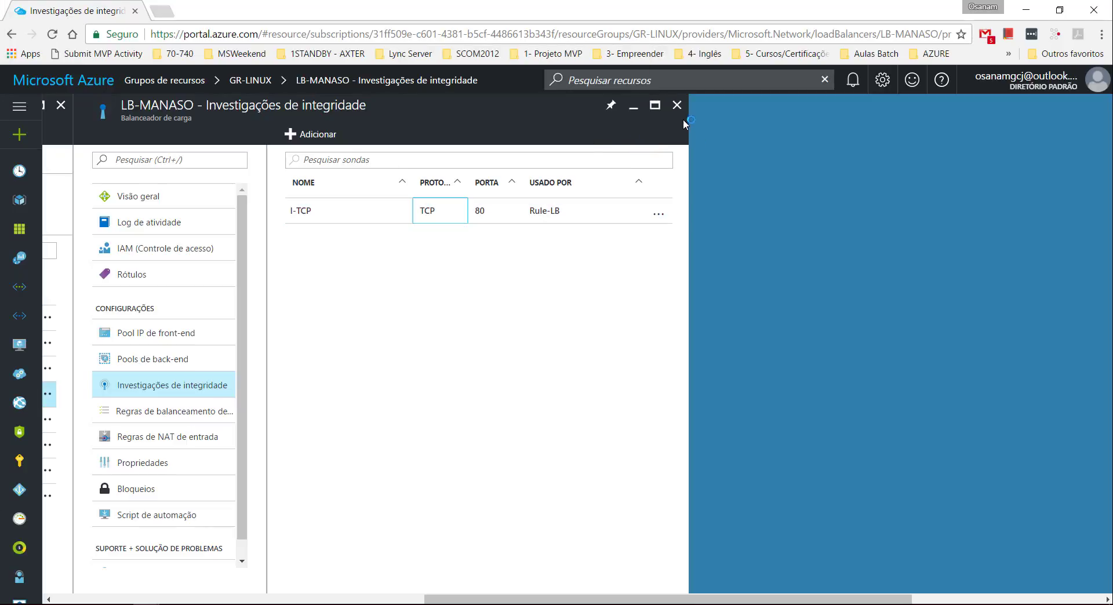
pyautogui.click(677, 105)
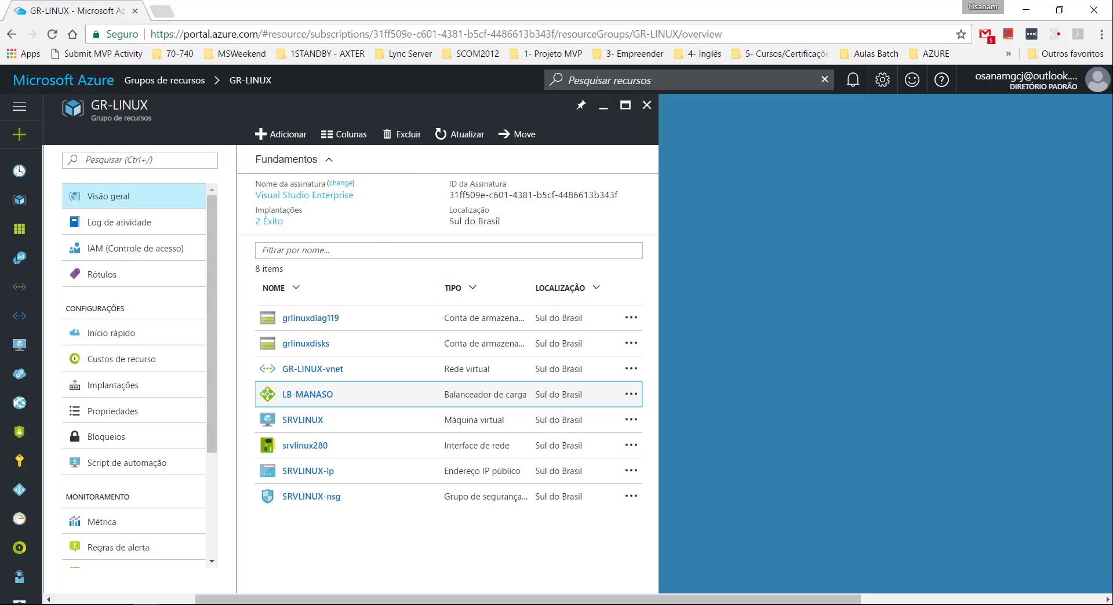
# Review the TCP idle timeout article for the load balancer in the documentation window, and move that window back off the screen.
pyautogui.hotkey('alt', 'Tab')
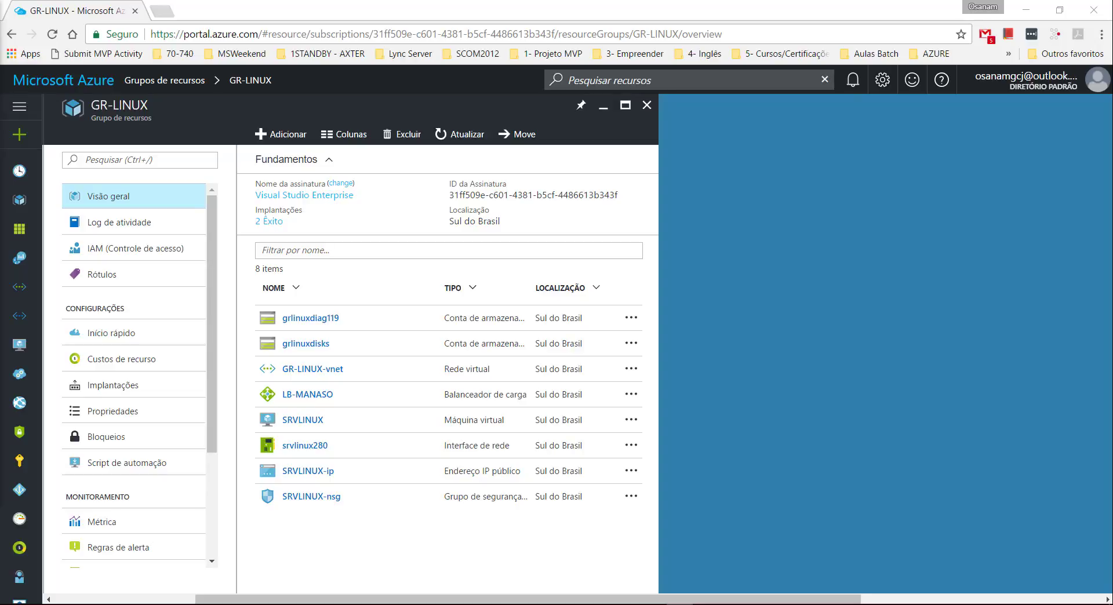
pyautogui.moveTo(0, 111); pyautogui.dragTo(601, 50)
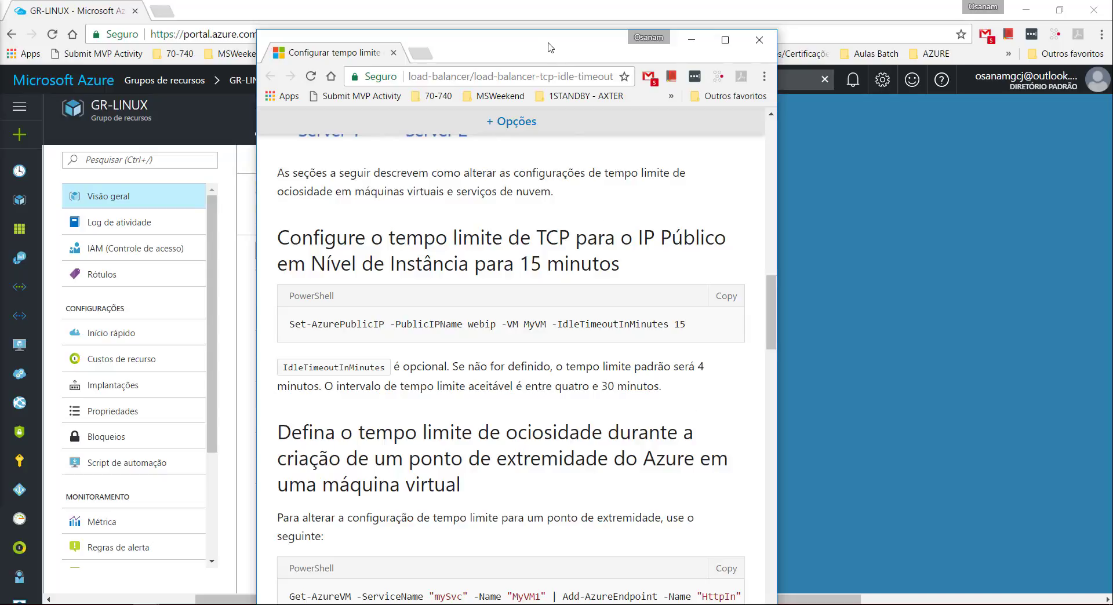
pyautogui.moveTo(551, 48); pyautogui.dragTo(0, 5)
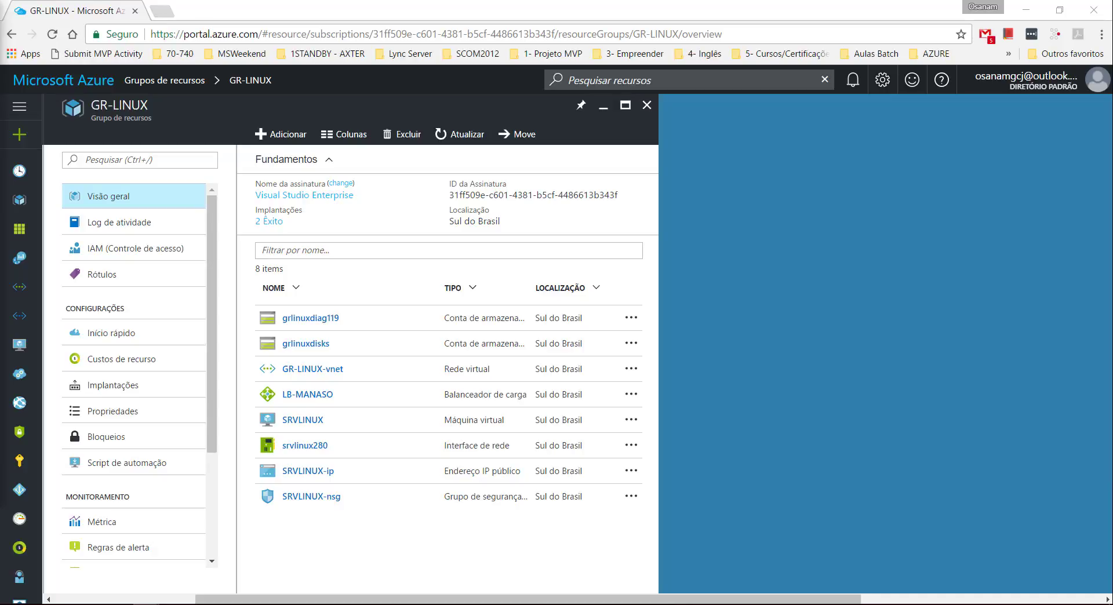
# Close the GR-LINUX and resource groups pages to return to the portal dashboard.
pyautogui.click(646, 105)
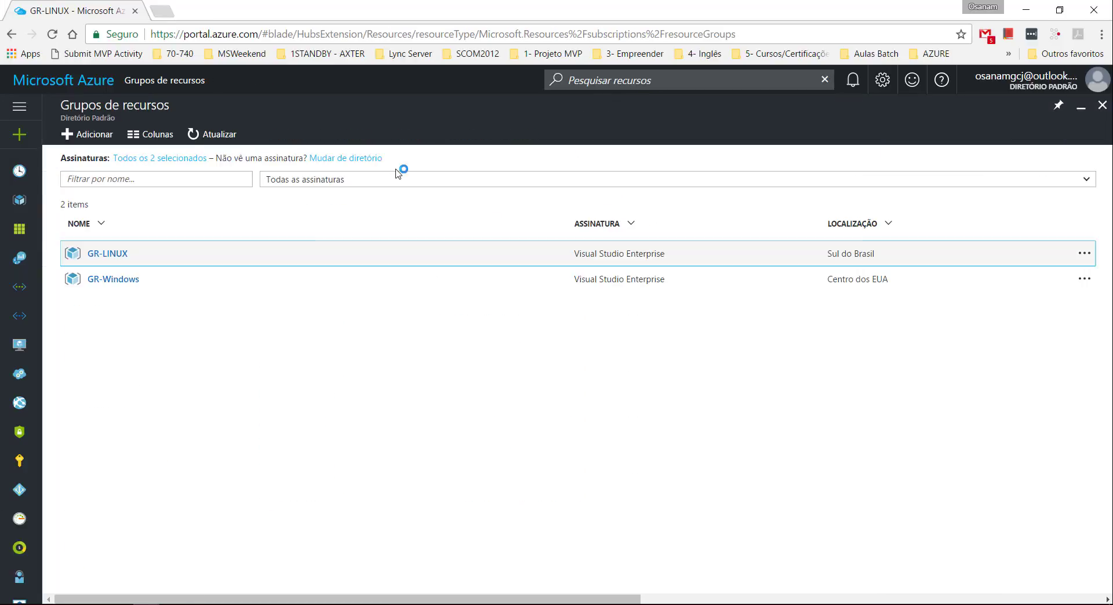
pyautogui.click(1103, 106)
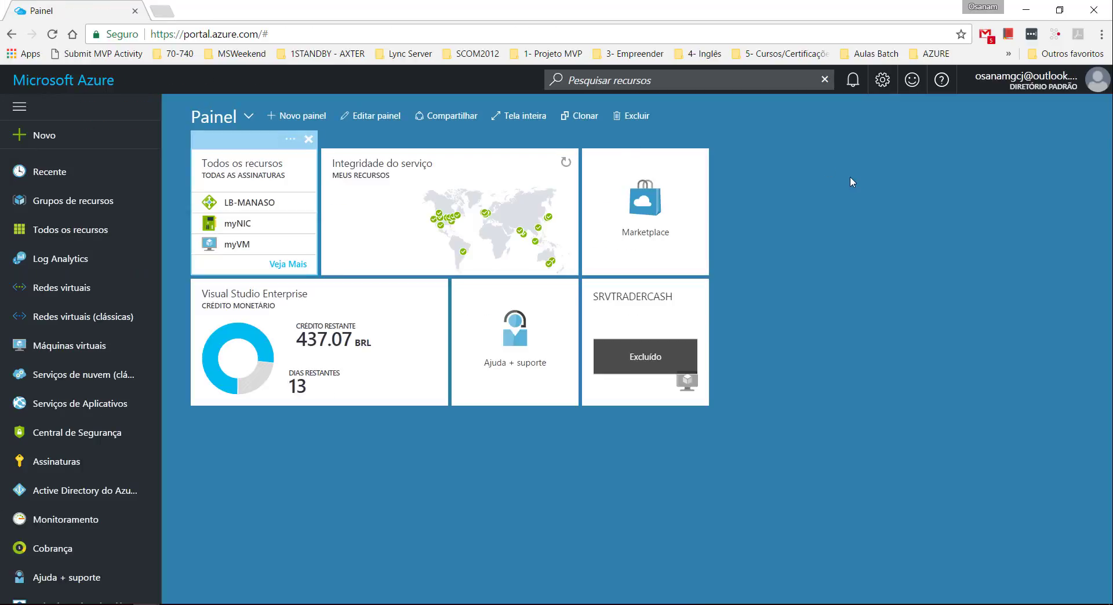